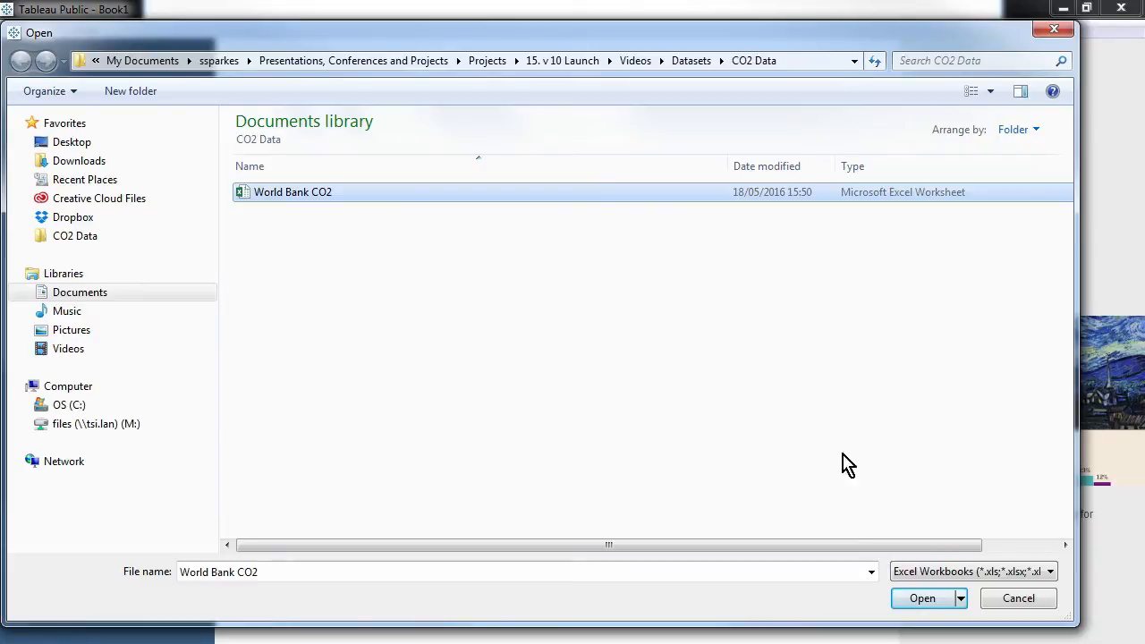
Step: Open the World Bank CO2 workbook and use its CO2 Data Cleaned sheet as the data source for Sheet 1
left_click(923, 599)
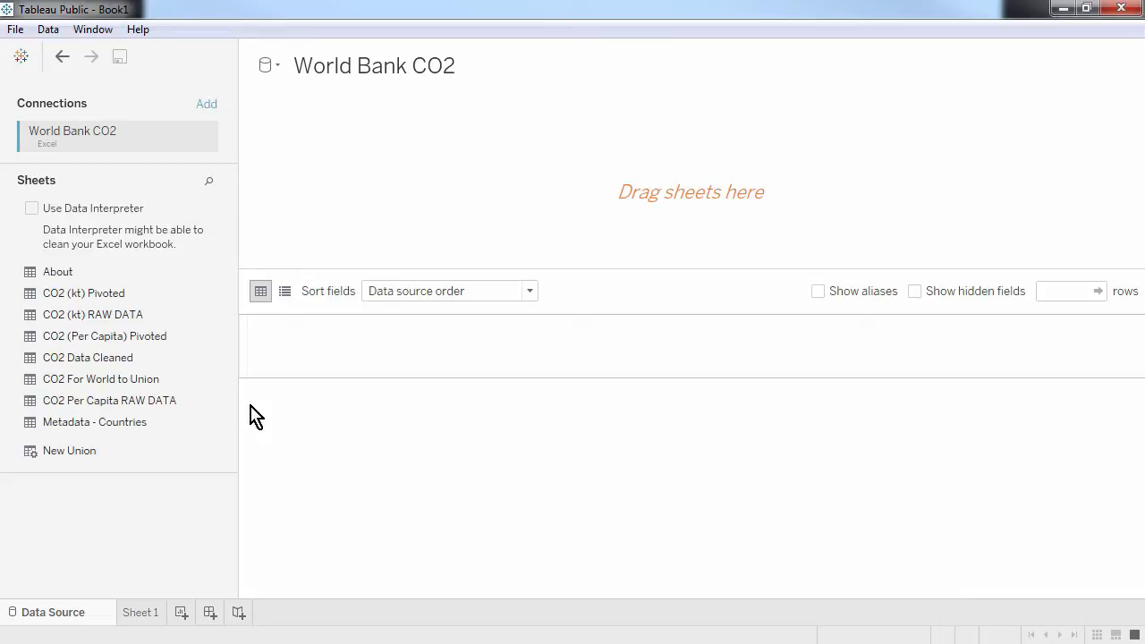
left_click_drag(141, 355, 713, 180)
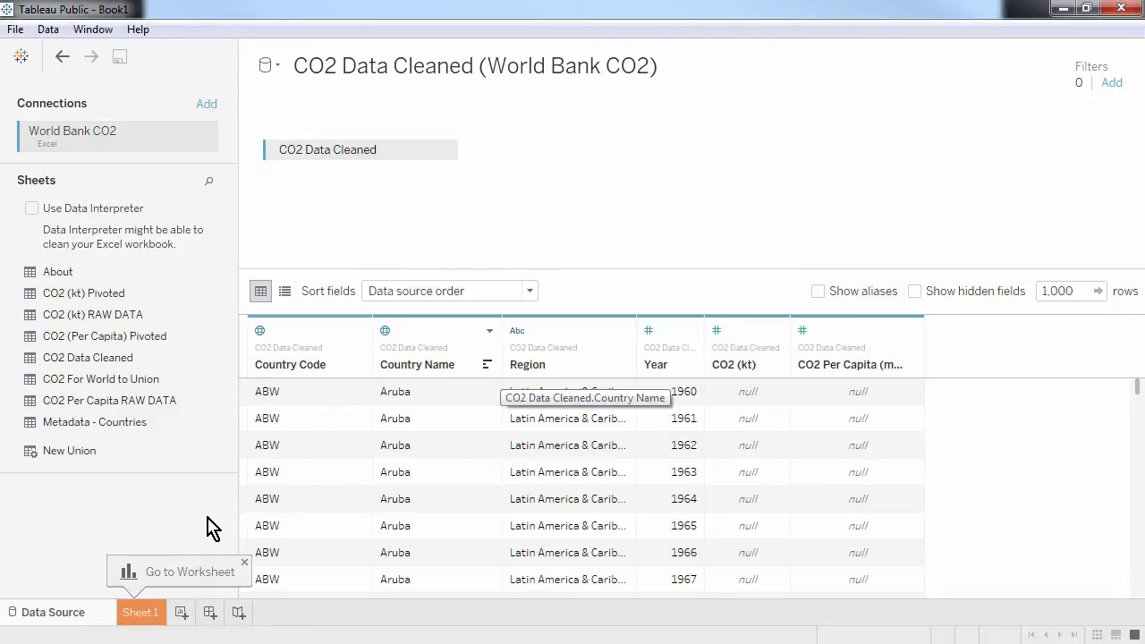
left_click(141, 614)
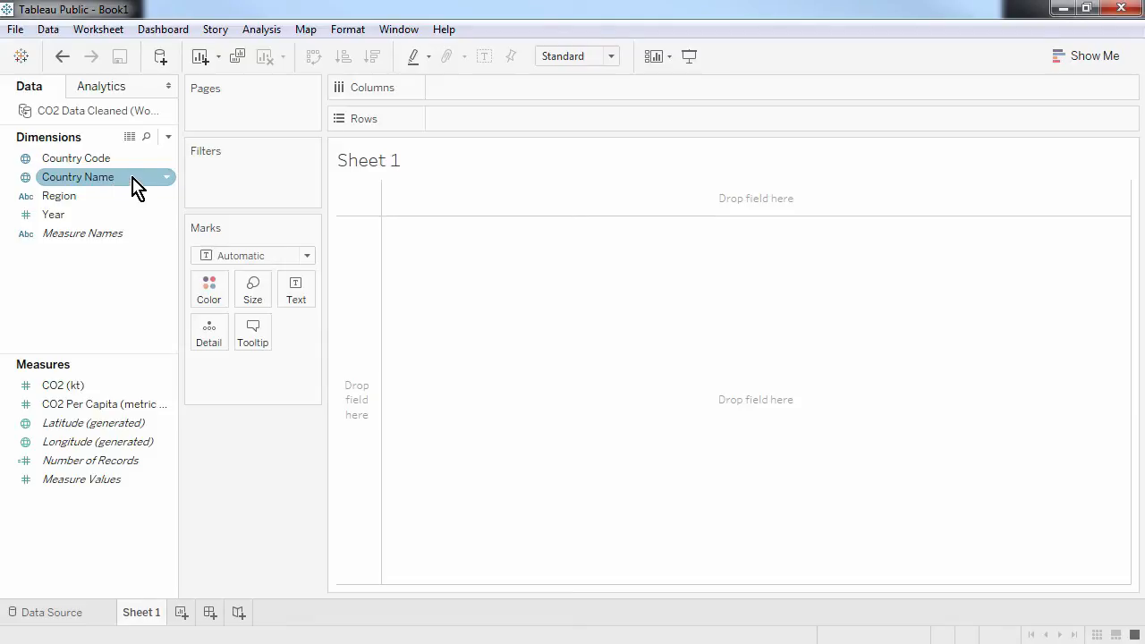
Step: Map the countries by Country Name and size their marks by CO2 Per Capita (metric tons)
left_click_drag(138, 188, 695, 415)
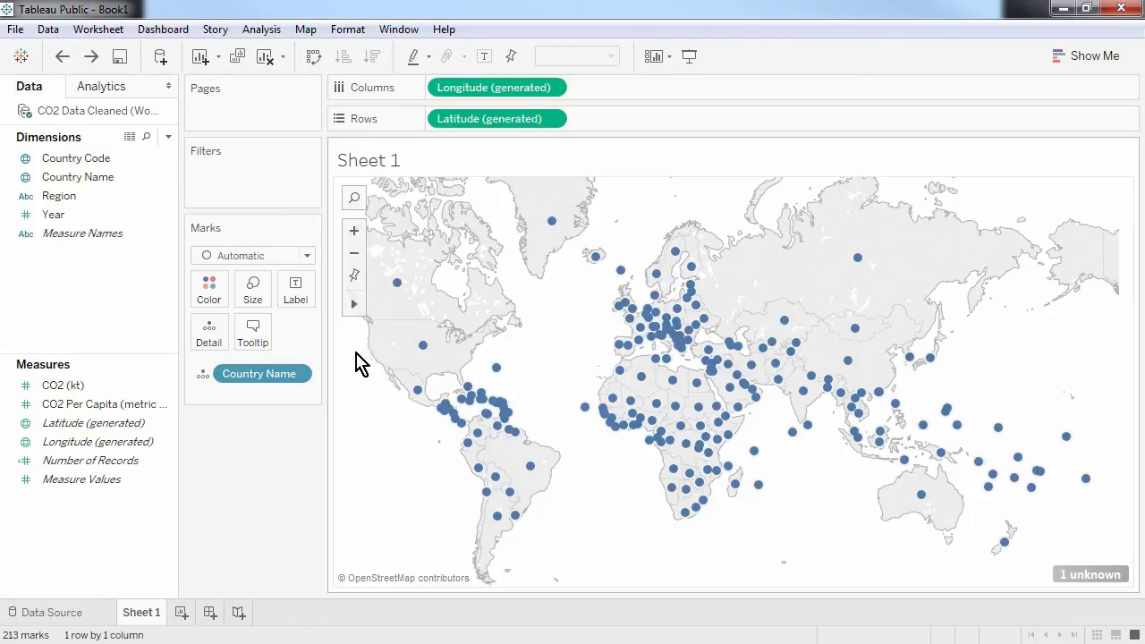
left_click_drag(133, 408, 605, 353)
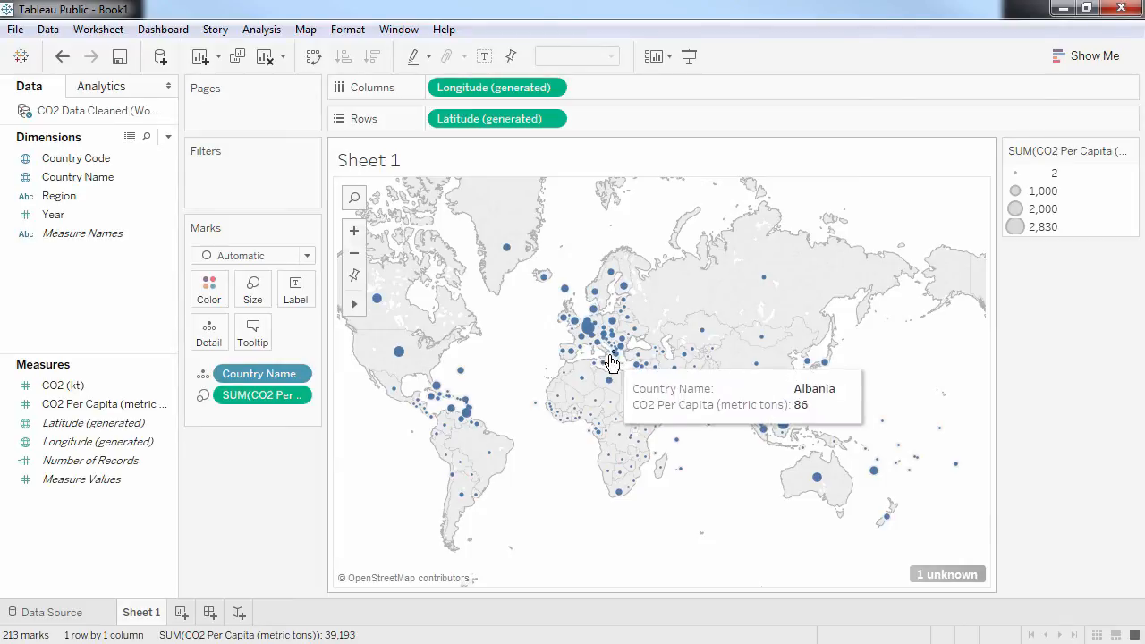
mouse_move(669, 398)
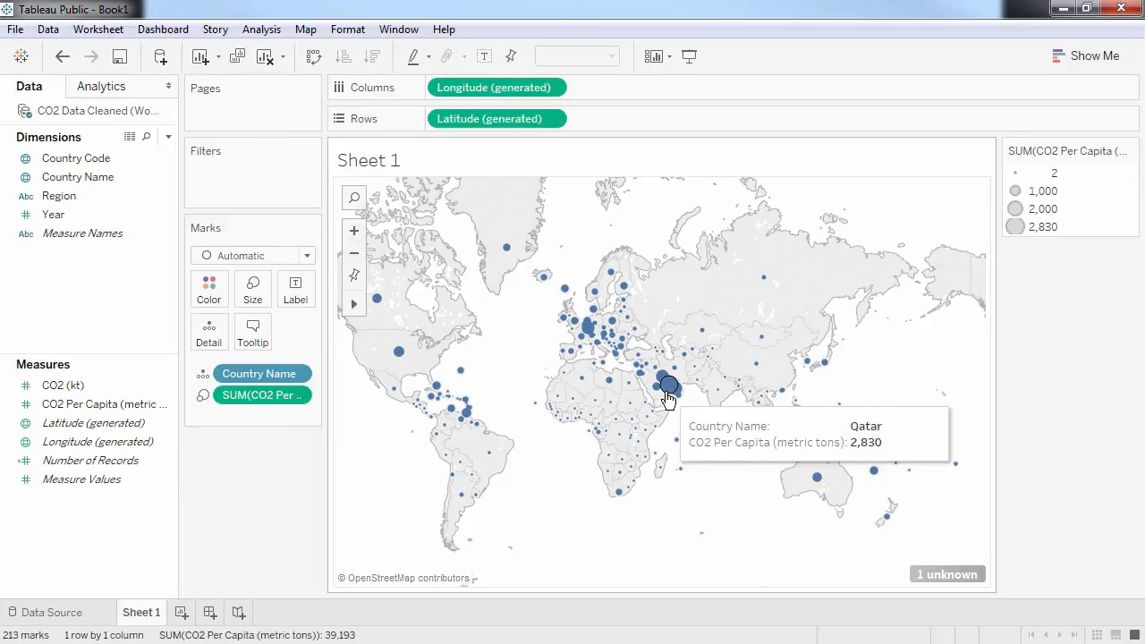
Step: Color the map marks by CO2 Per Capita (metric tons) using the reversed Red-Black Diverging palette
left_click(94, 407)
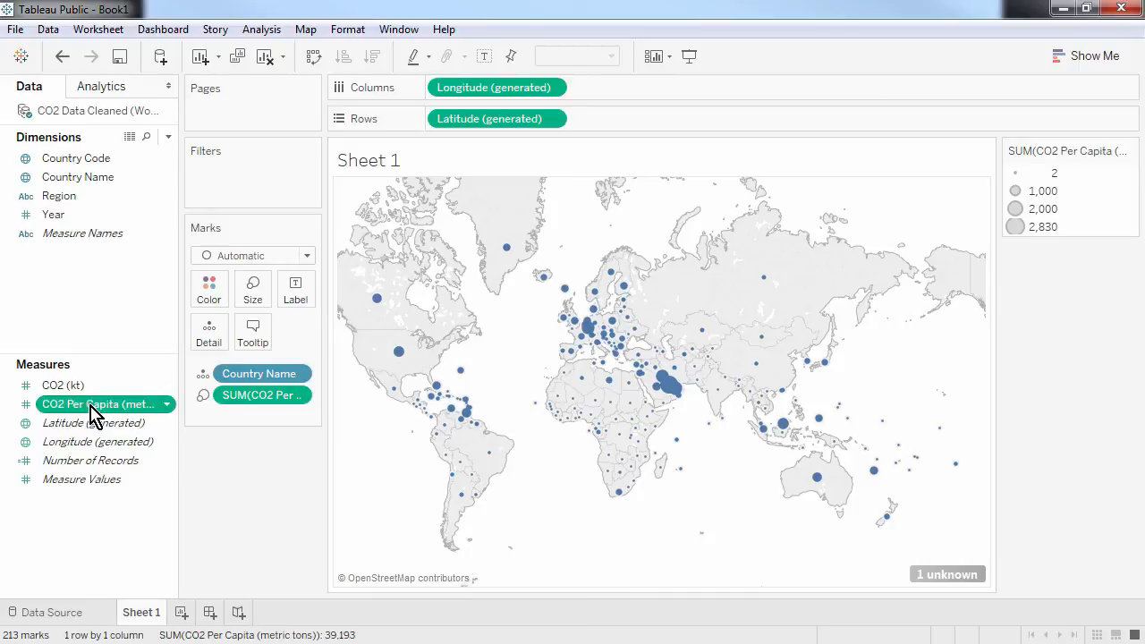
mouse_move(94, 413)
left_mouse_down()
mouse_move(154, 374)
mouse_move(195, 285)
mouse_move(210, 290)
left_mouse_up()
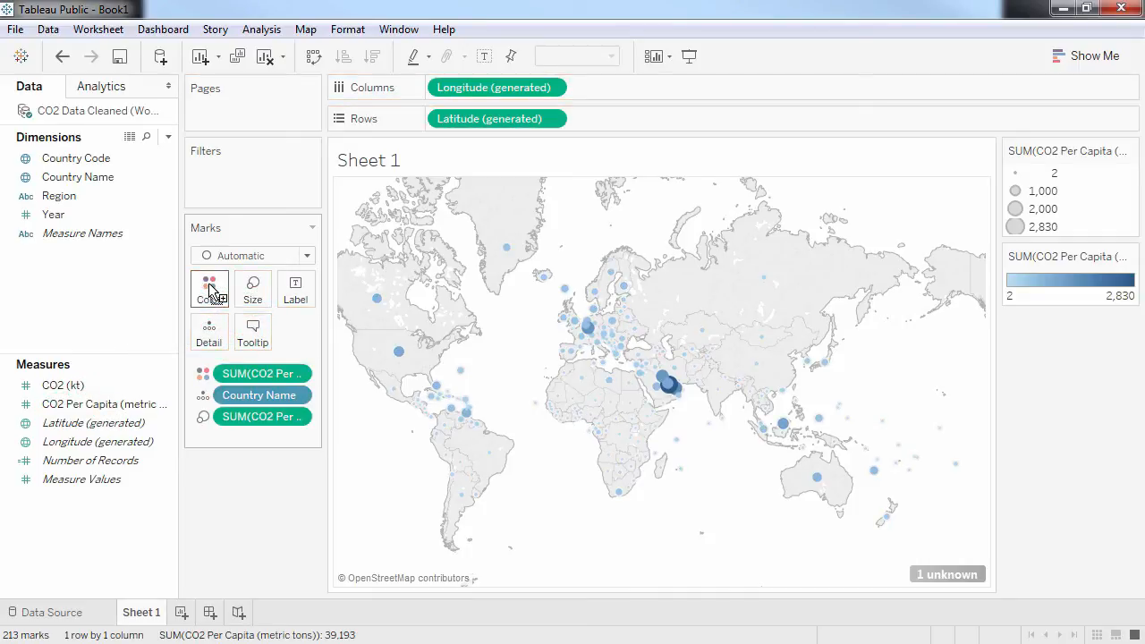
left_click(210, 290)
left_click(258, 351)
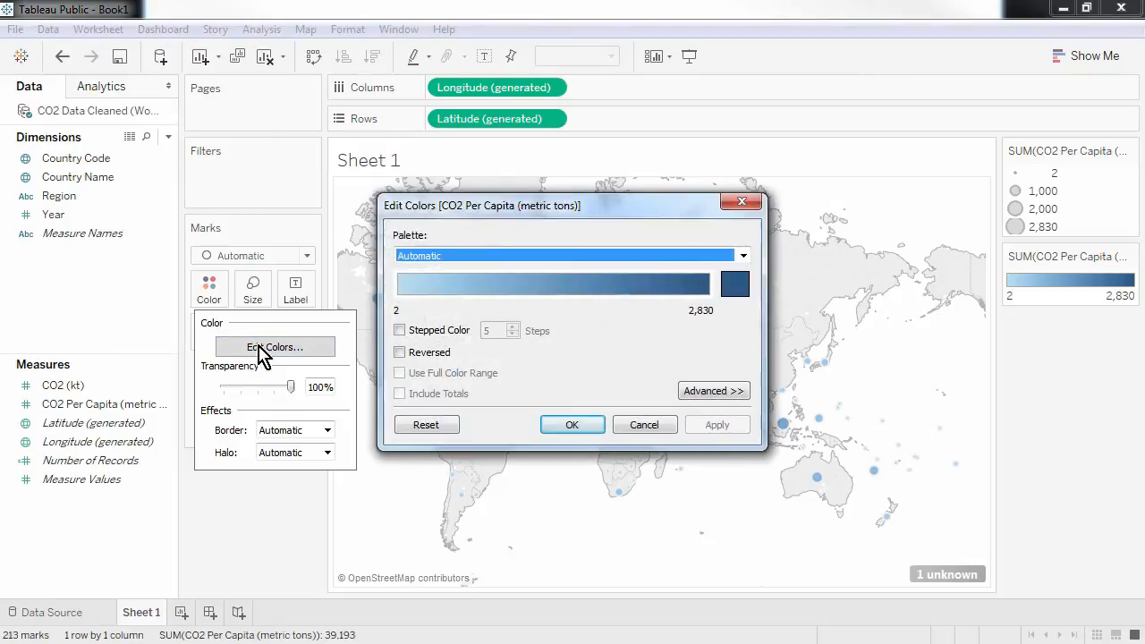
left_click(743, 256)
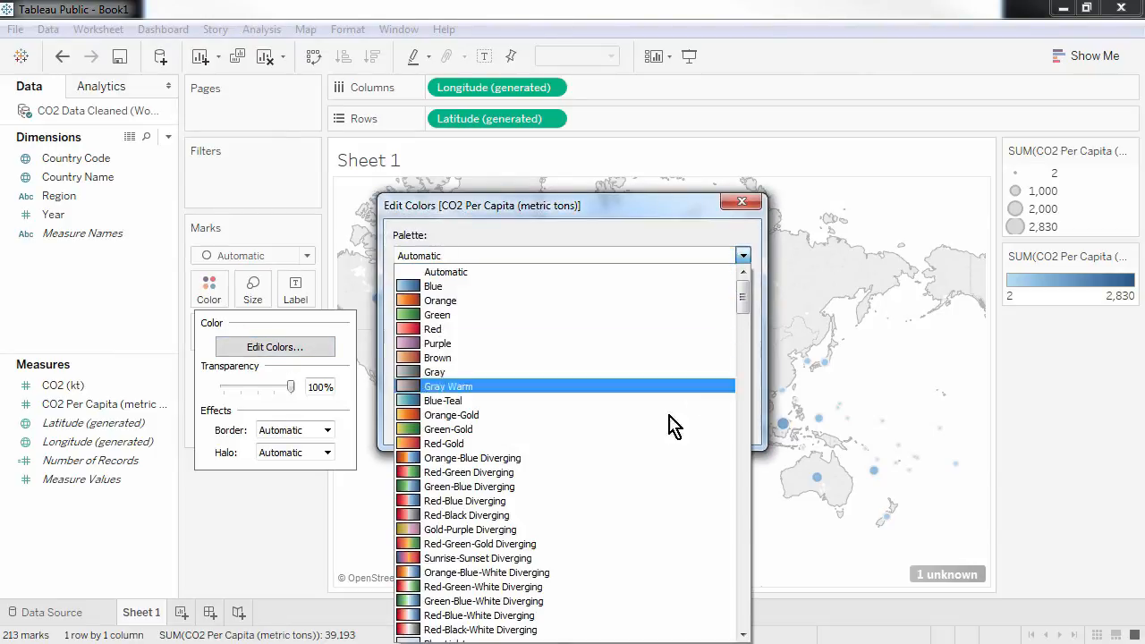
left_click(634, 515)
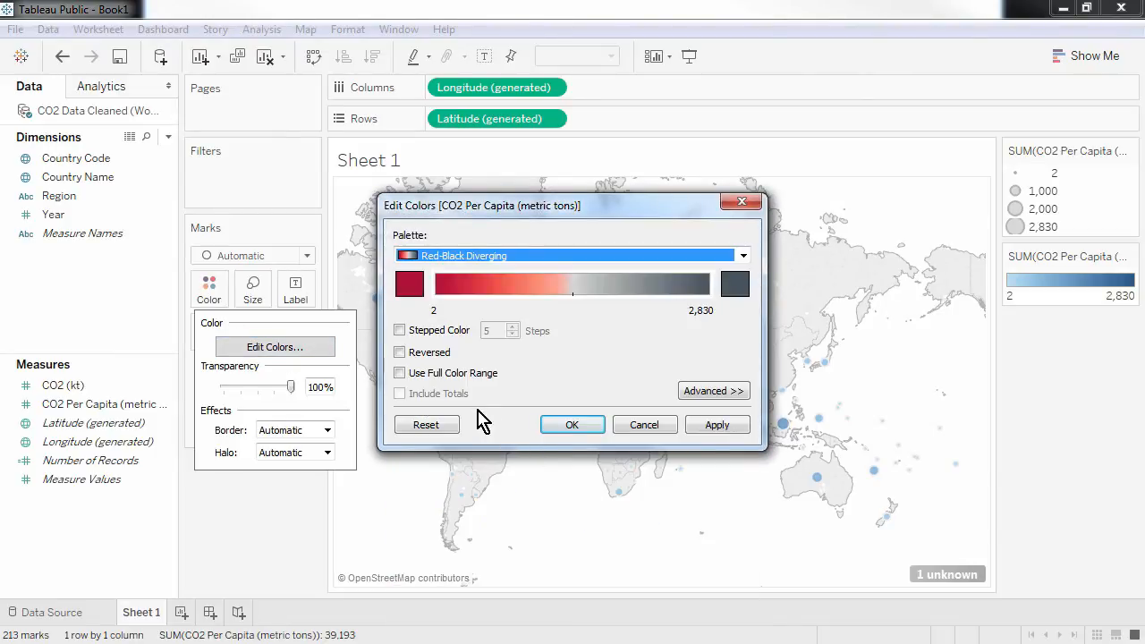
left_click(401, 355)
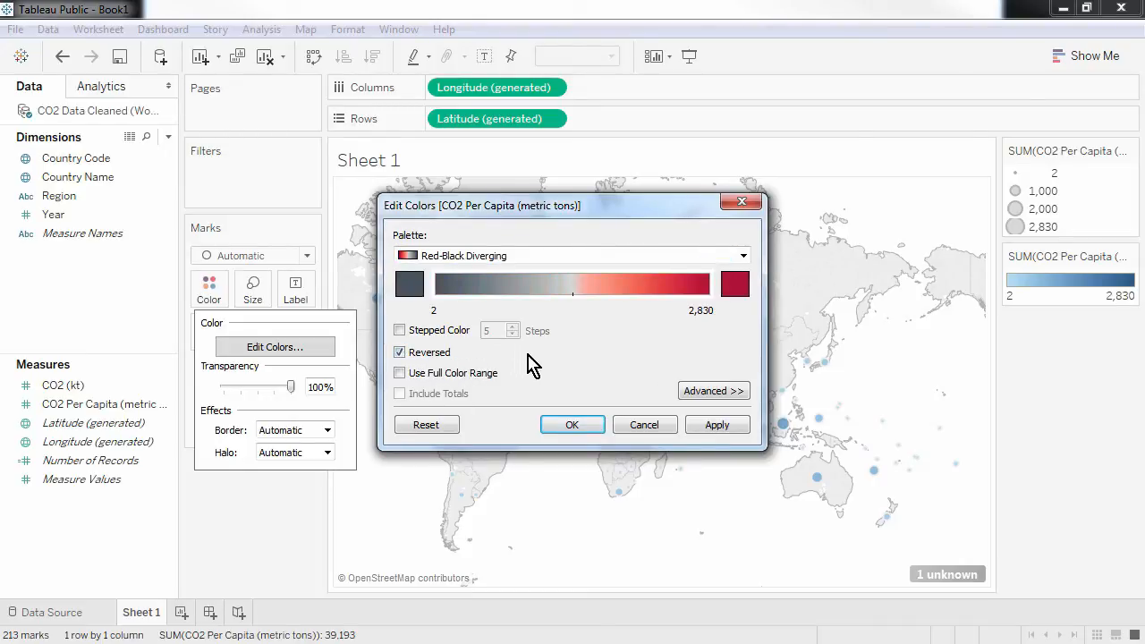
left_click(712, 426)
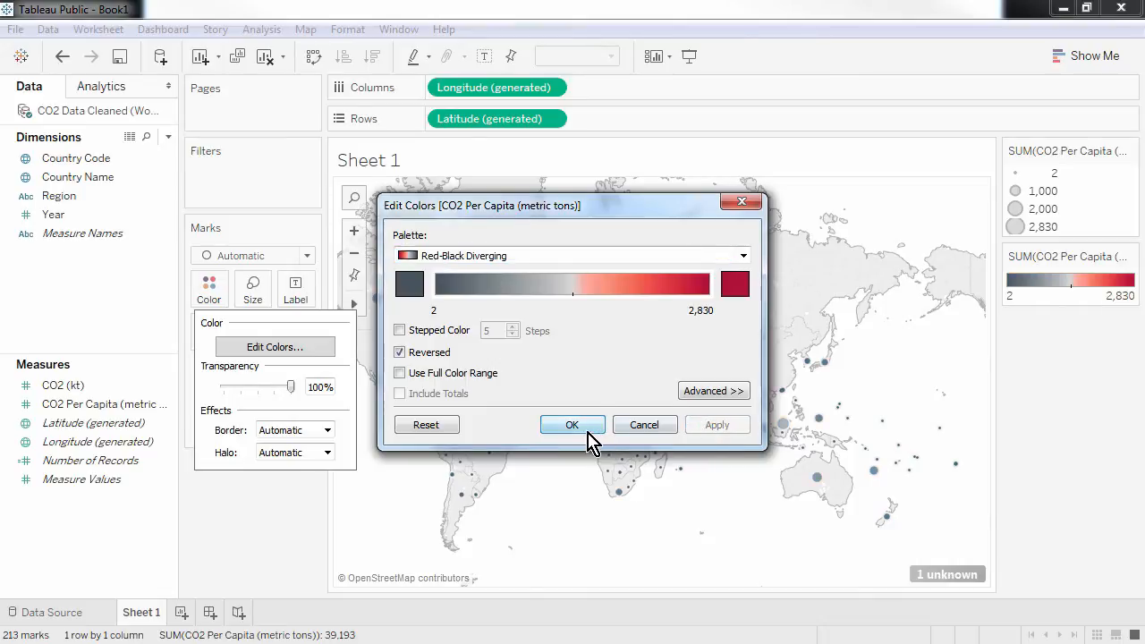
left_click(572, 425)
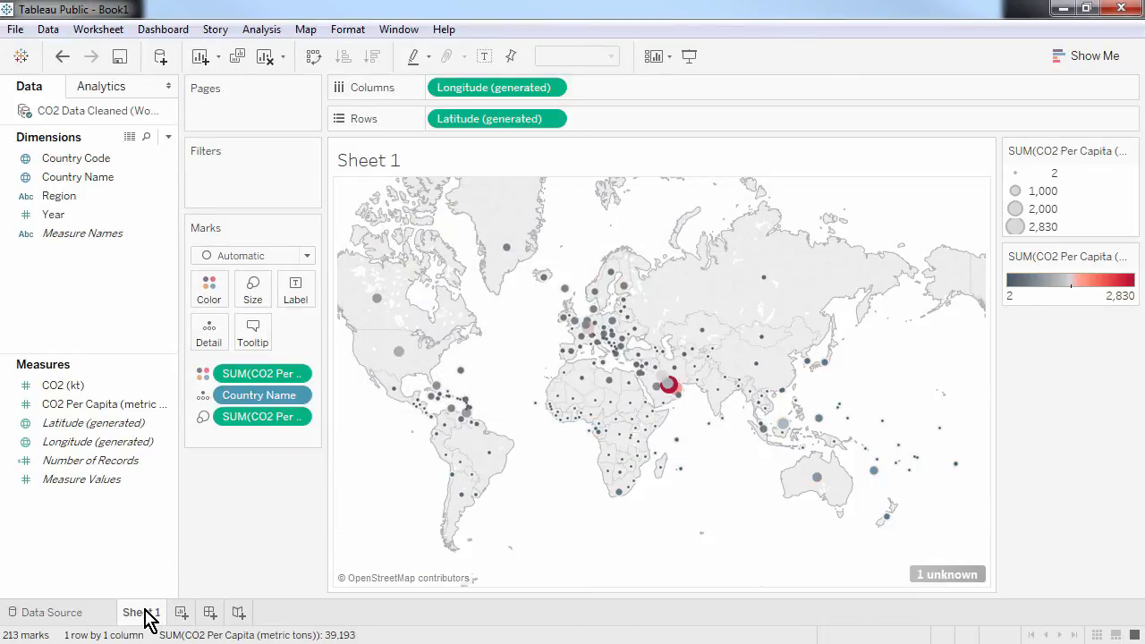
Step: Rename the map worksheet Sheet 1 as "CO2 per Capita"
right_click(143, 613)
left_click(193, 454)
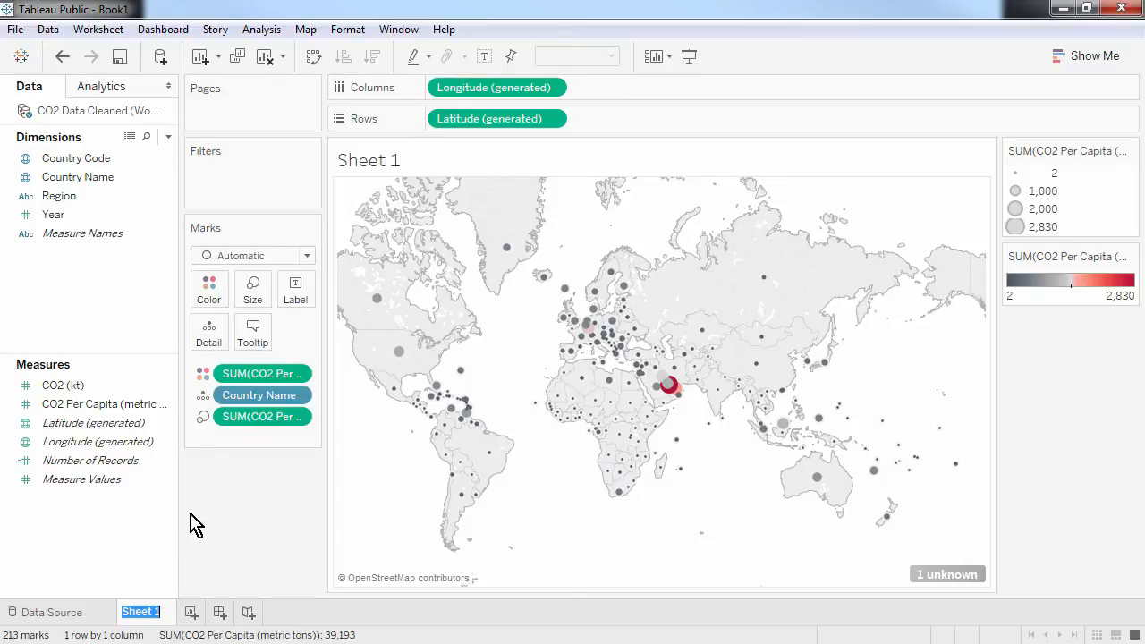
type("CO2 per Capita")
key("Return")
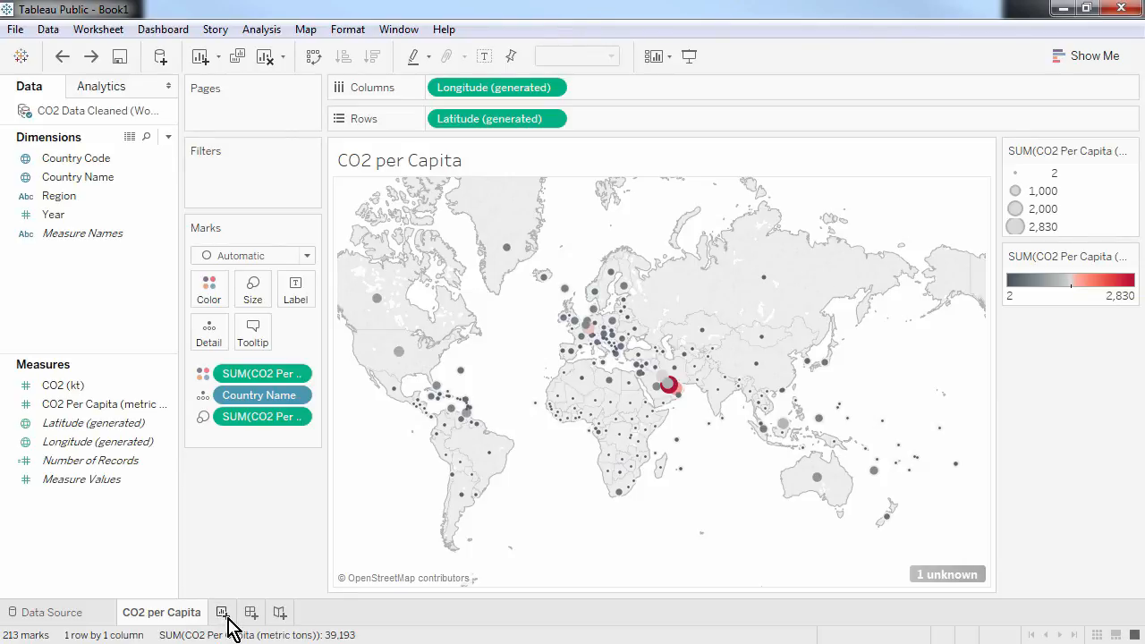
Step: Create a new worksheet with a line chart of CO2 Per Capita (metric tons) by Year
left_click(224, 614)
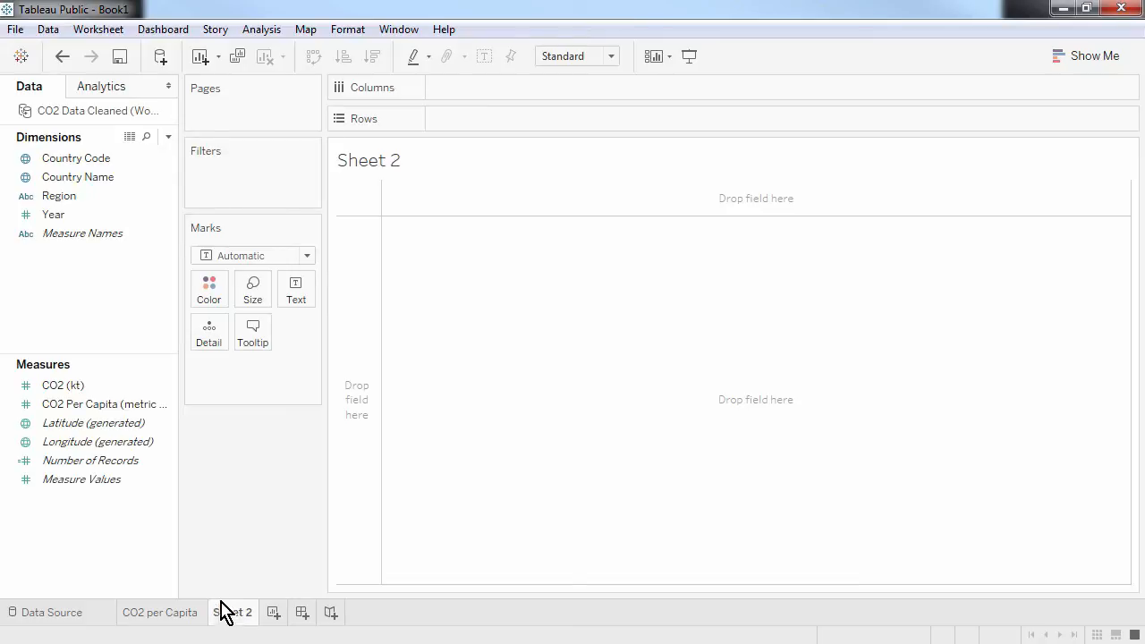
double_click(123, 411)
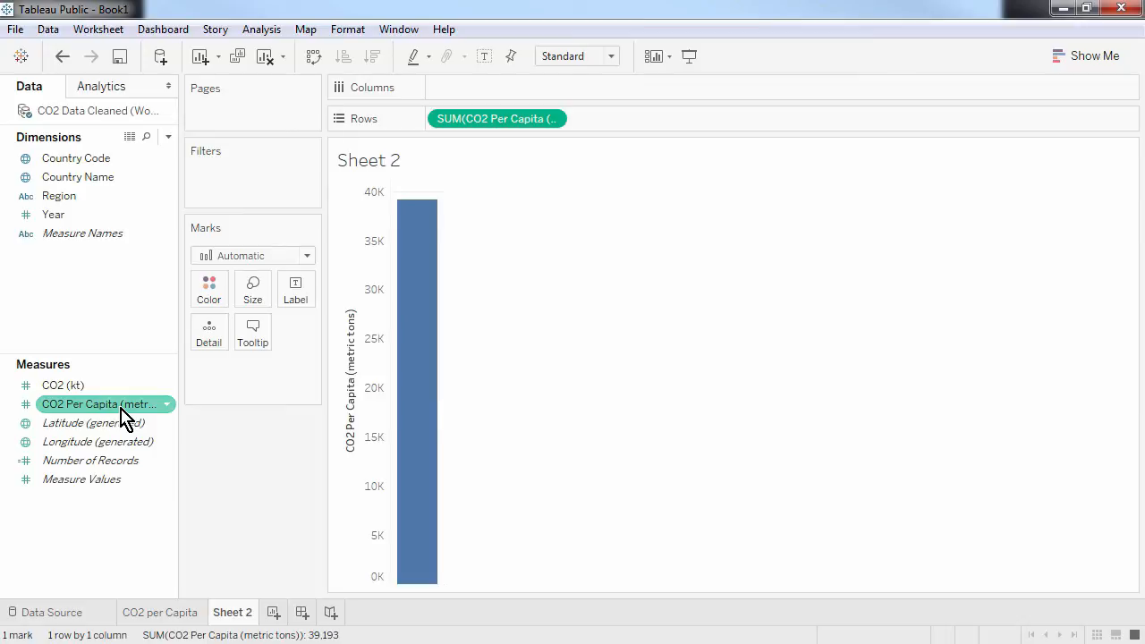
double_click(89, 218)
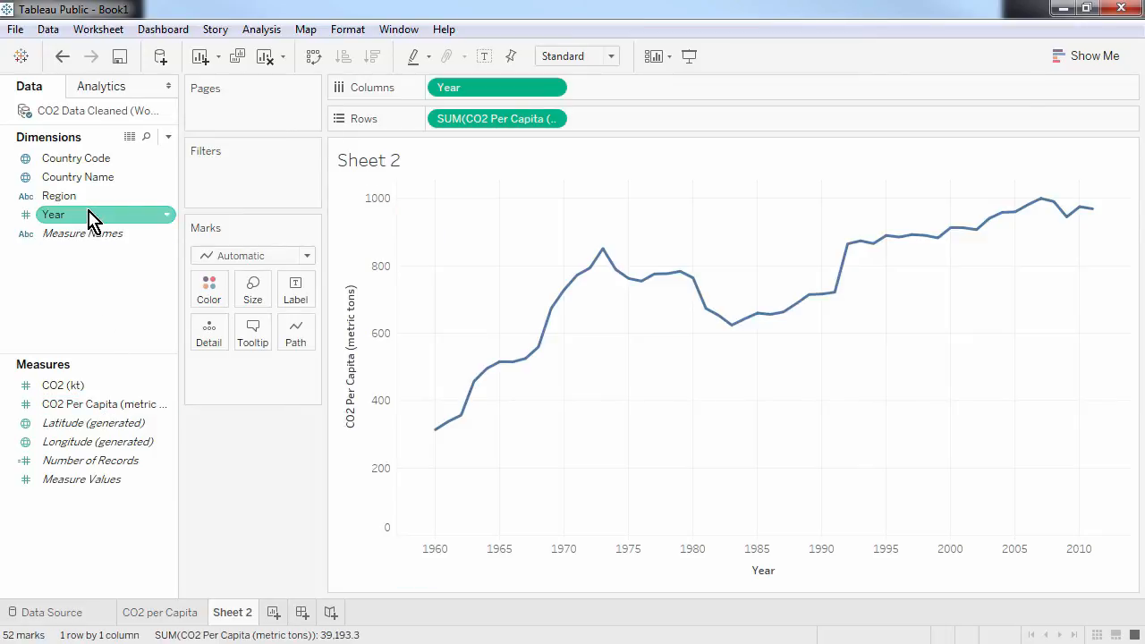
mouse_move(467, 432)
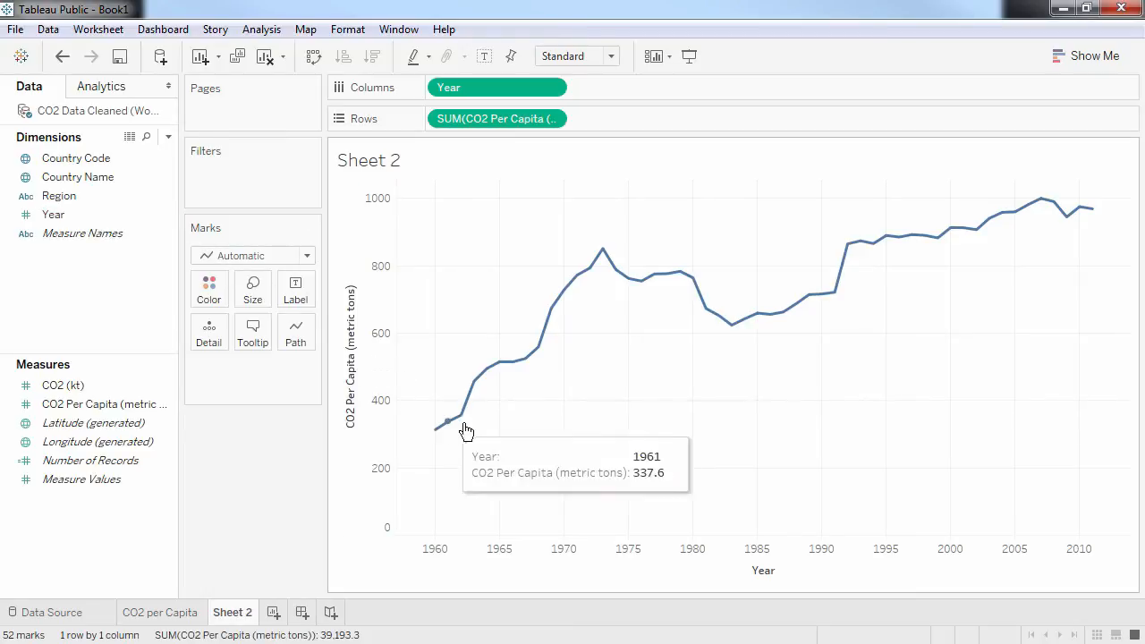
mouse_move(729, 337)
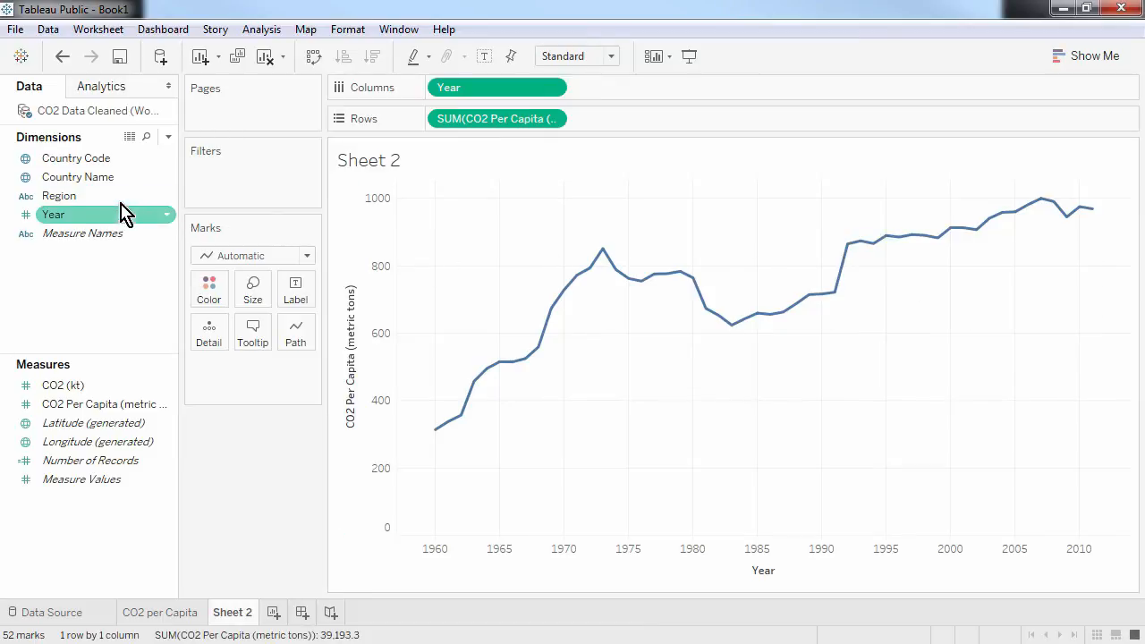
Step: Split the line chart by Country Name and highlight single country lines, starting with Qatar's
left_click_drag(103, 185, 507, 241)
mouse_move(502, 252)
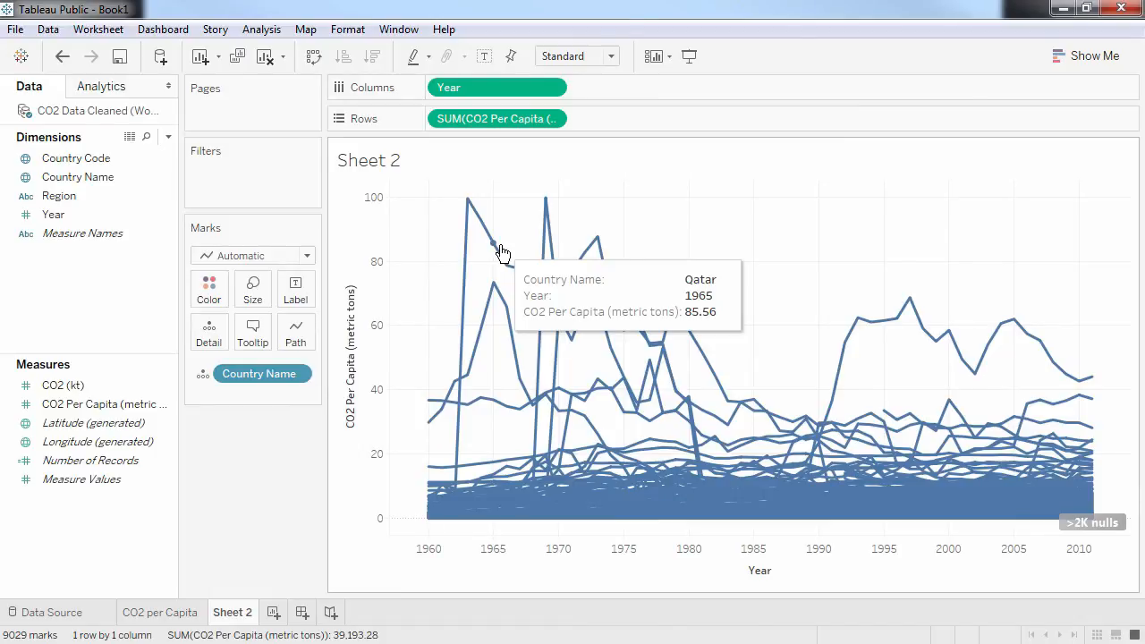
left_click(502, 252)
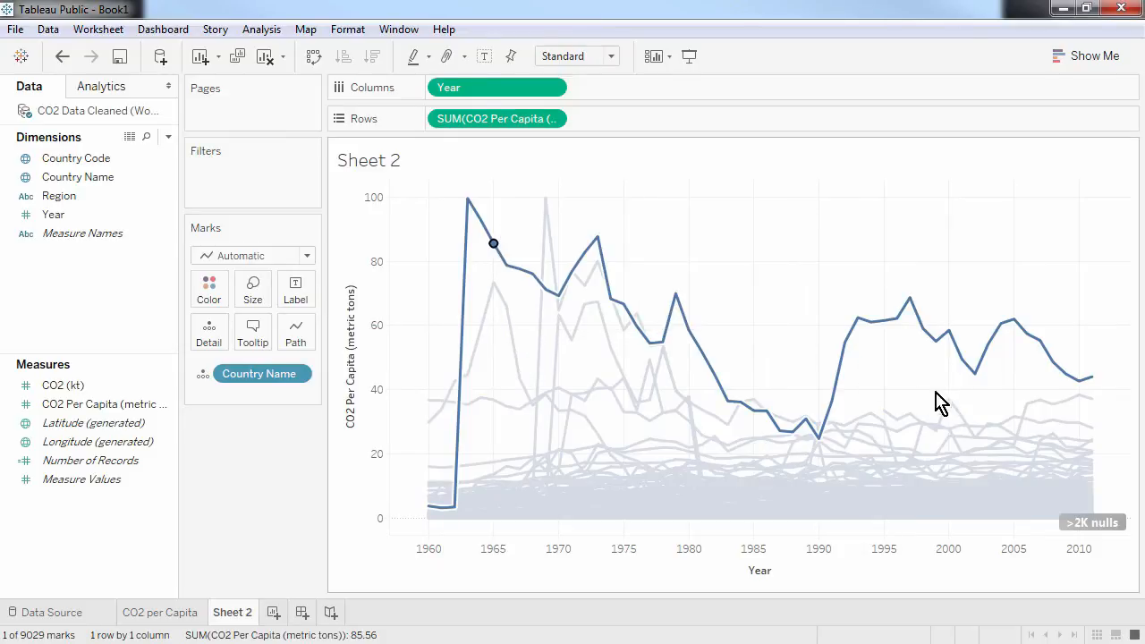
left_click(1040, 402)
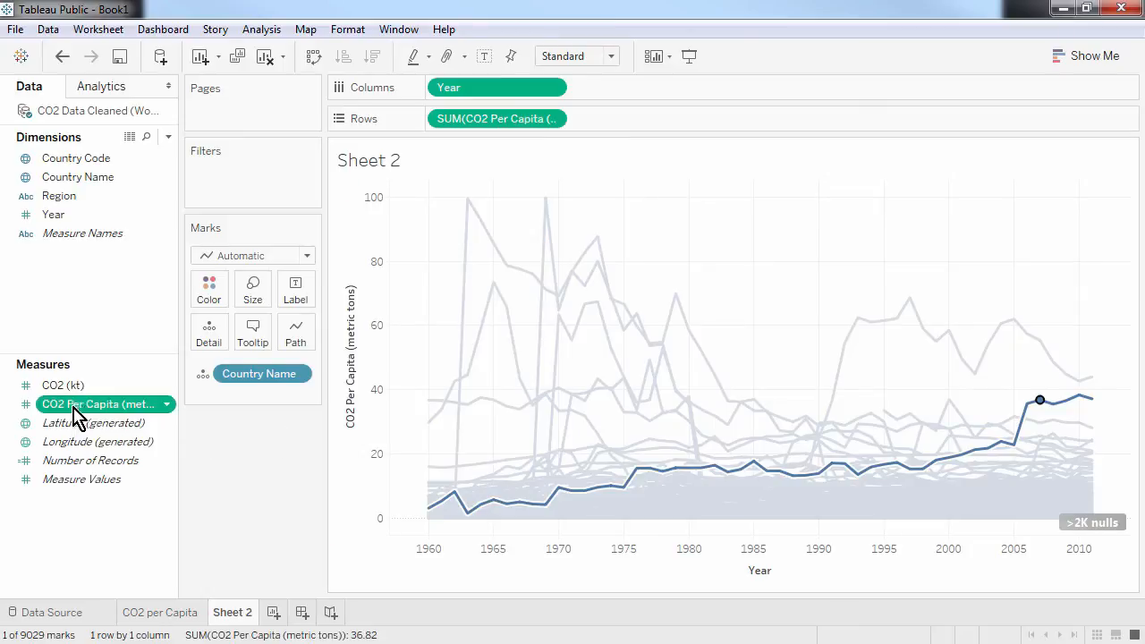
Step: Color the country lines by CO2 Per Capita (metric tons) with the reversed Red-Black Diverging palette and clear the line selection
left_click_drag(76, 416, 206, 290)
left_click(208, 292)
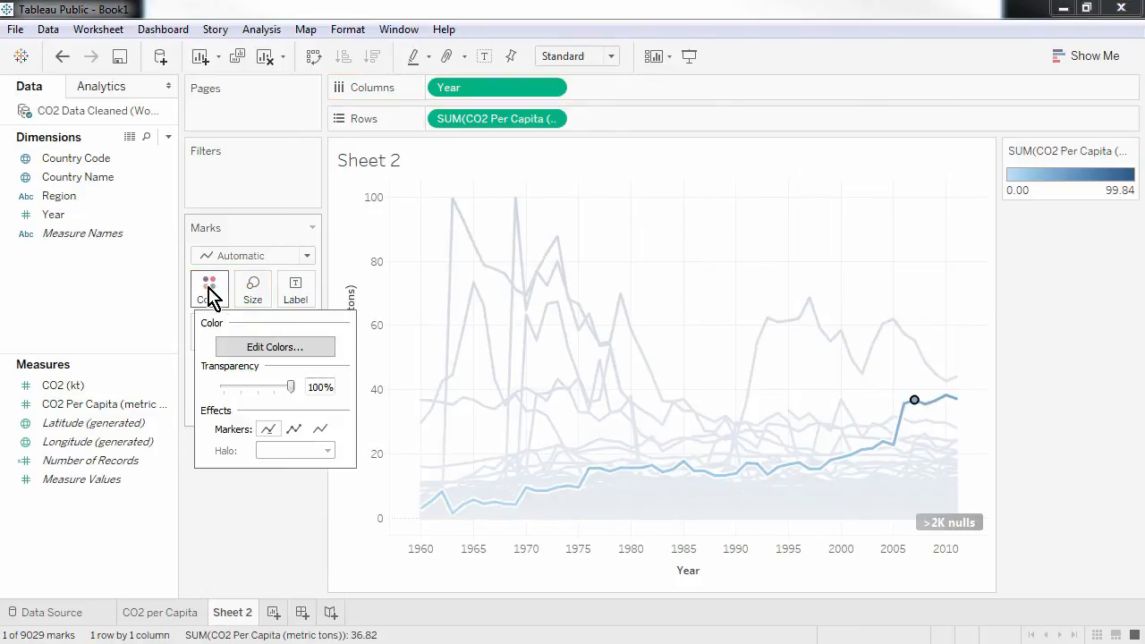
left_click(242, 347)
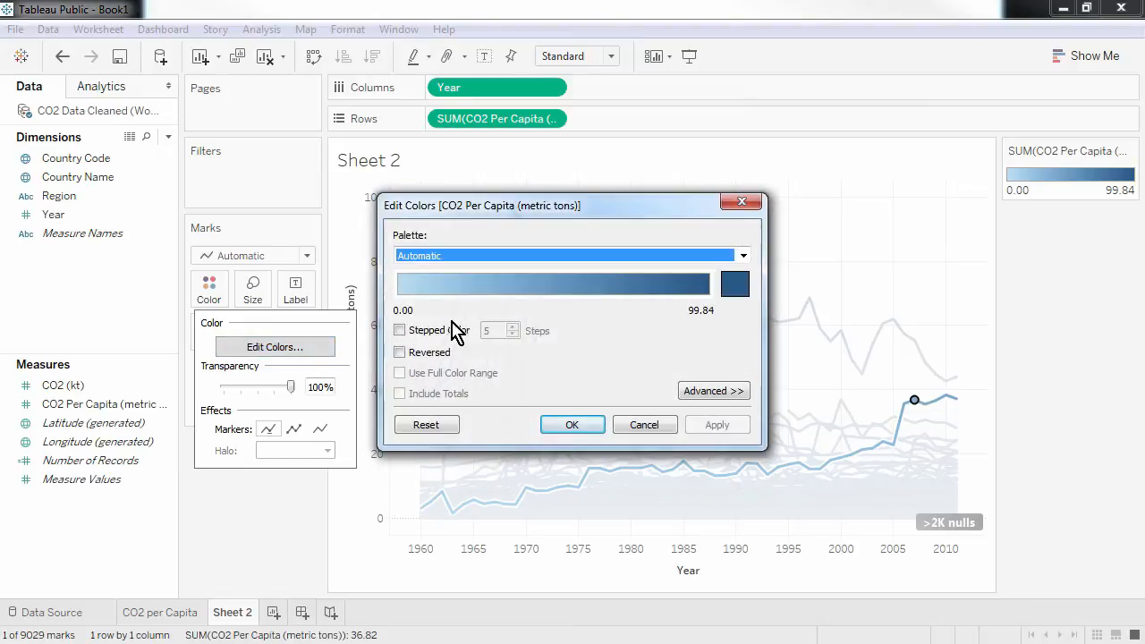
left_click(744, 258)
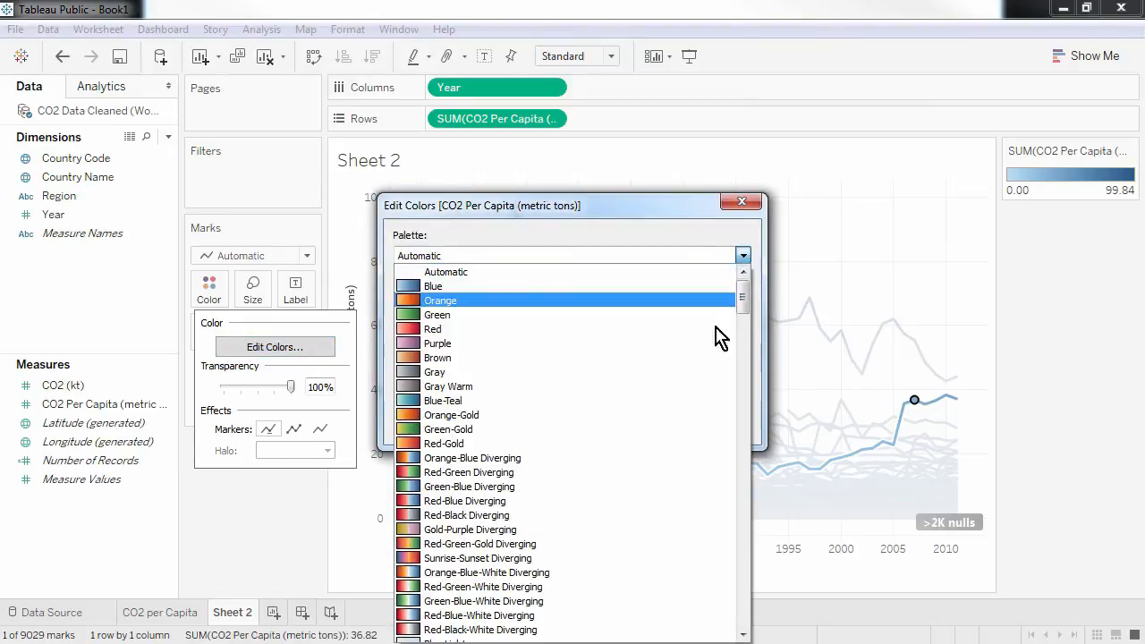
left_click(650, 515)
left_click(400, 352)
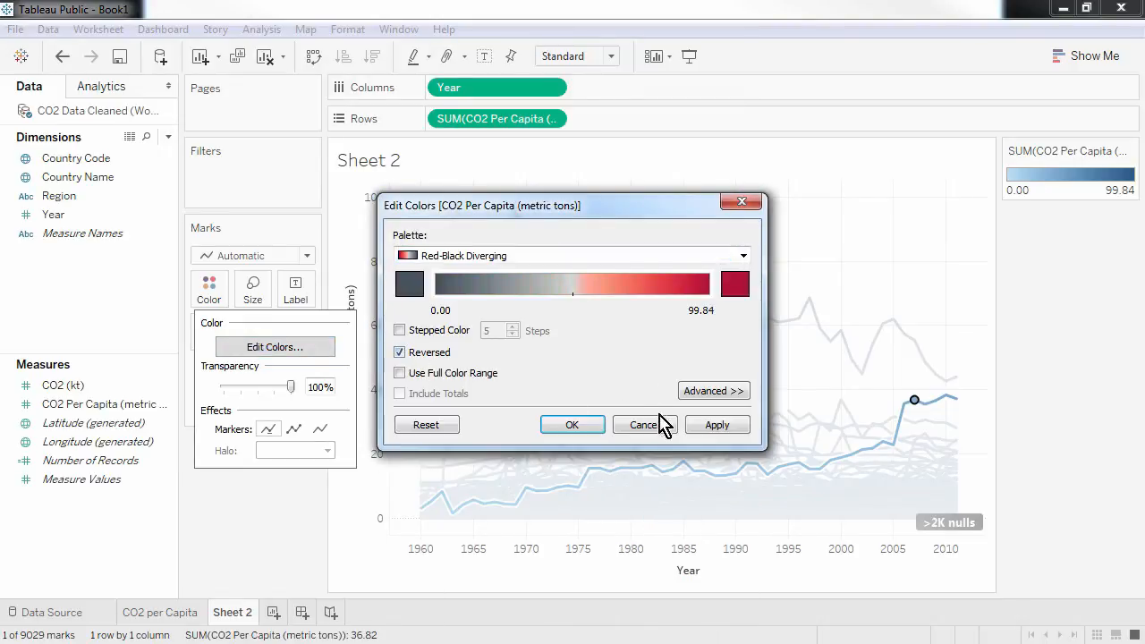
left_click(708, 426)
left_click(573, 425)
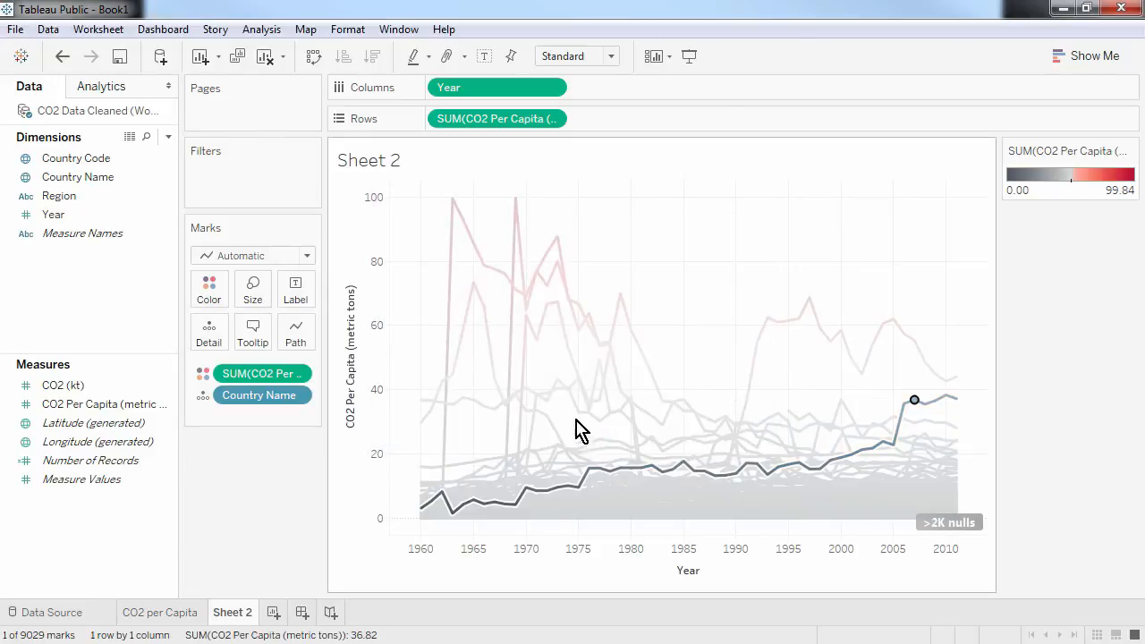
left_click(481, 367)
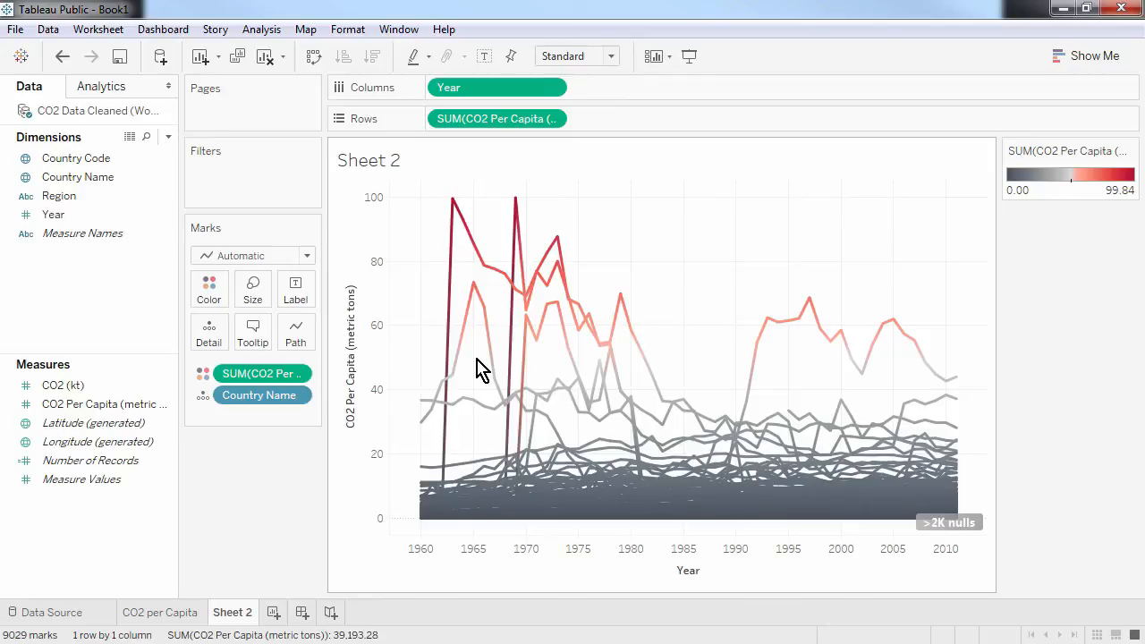
Step: Rename the line chart worksheet Sheet 2 as "CO2 Emission Changes Over Time"
right_click(231, 614)
left_click(285, 453)
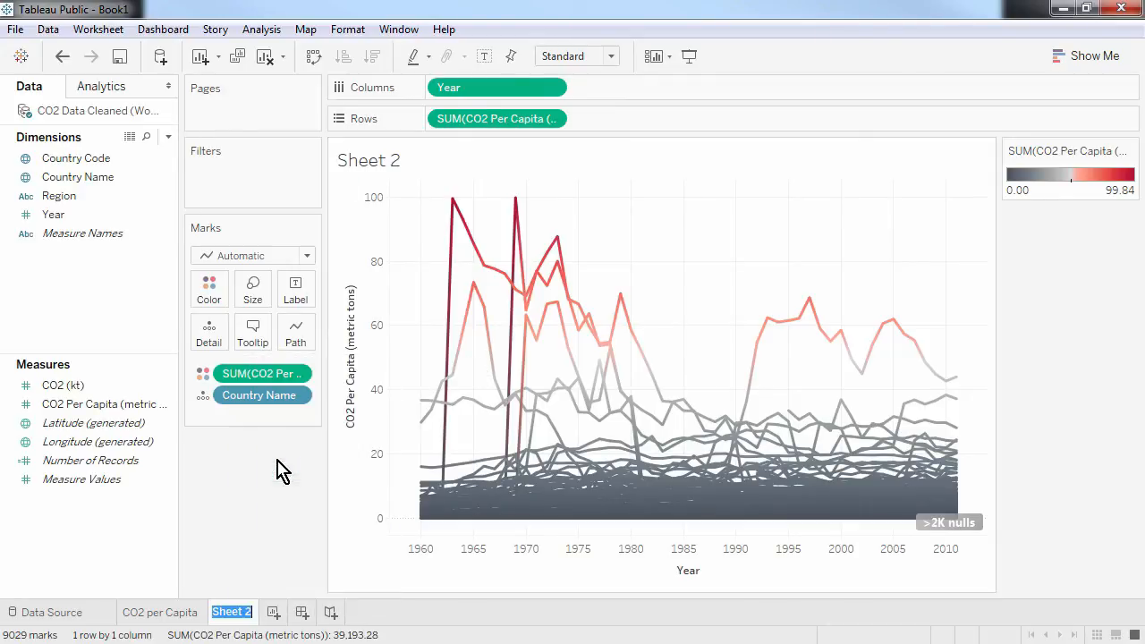
type("CO2 Emission Changes Over Time")
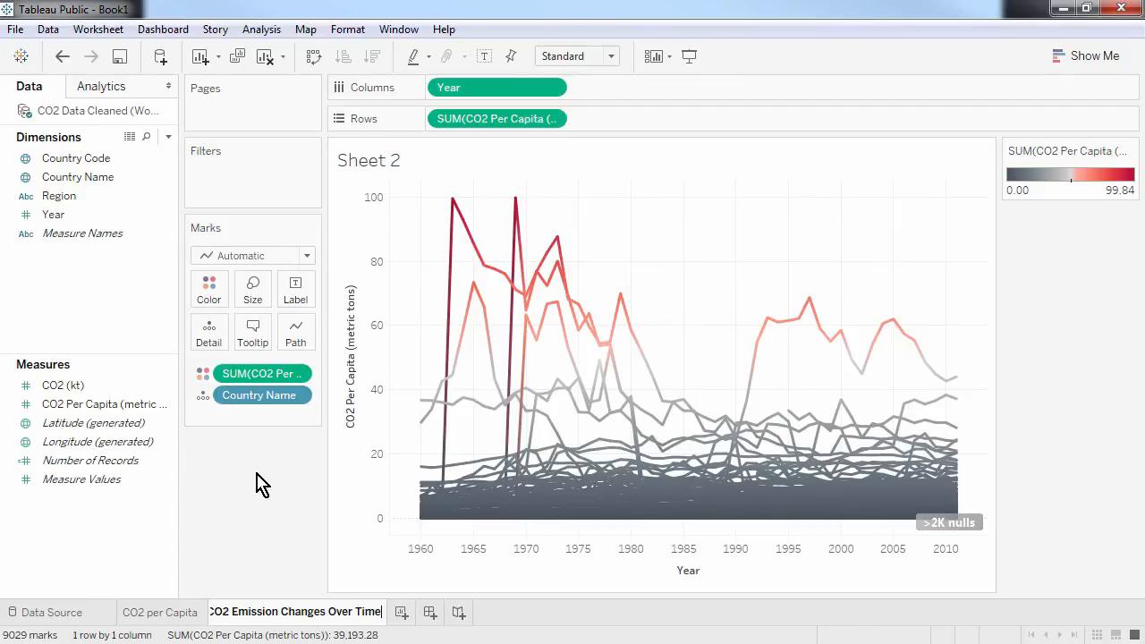
Step: Create a new dashboard and place the CO2 per Capita map on it
left_click(431, 615)
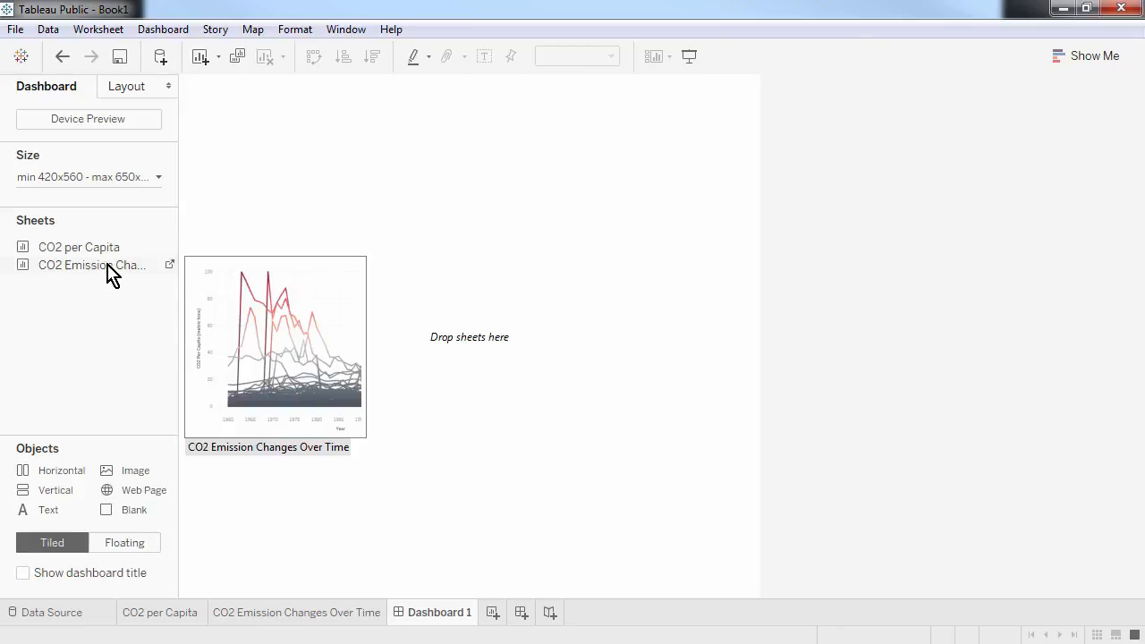
mouse_move(100, 248)
left_click_drag(100, 251, 221, 236)
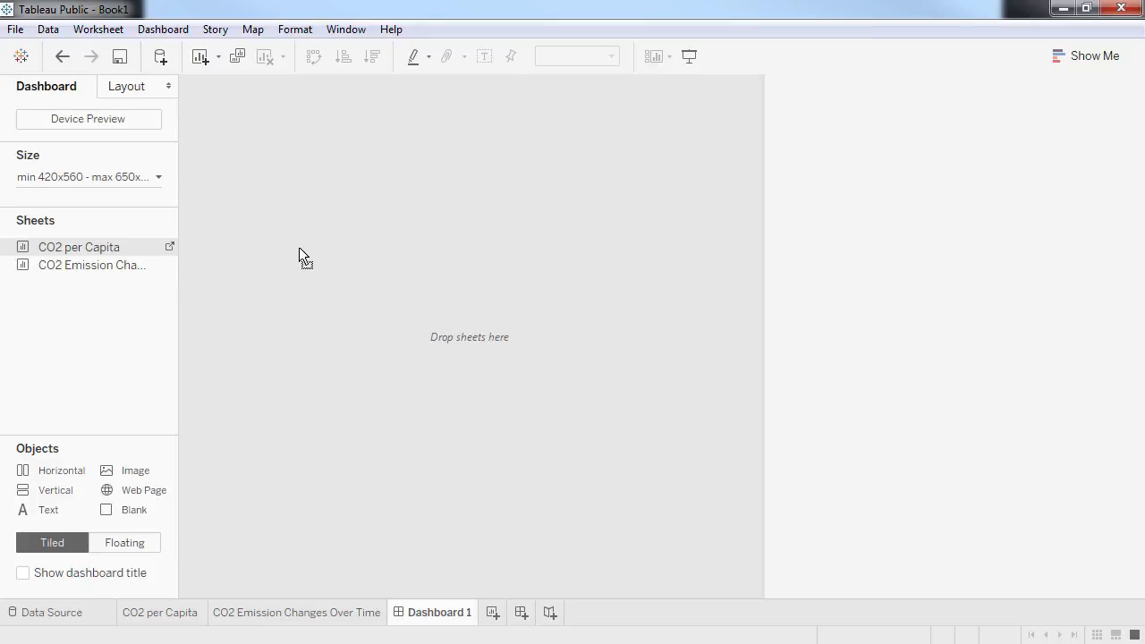
left_click_drag(299, 247, 299, 247)
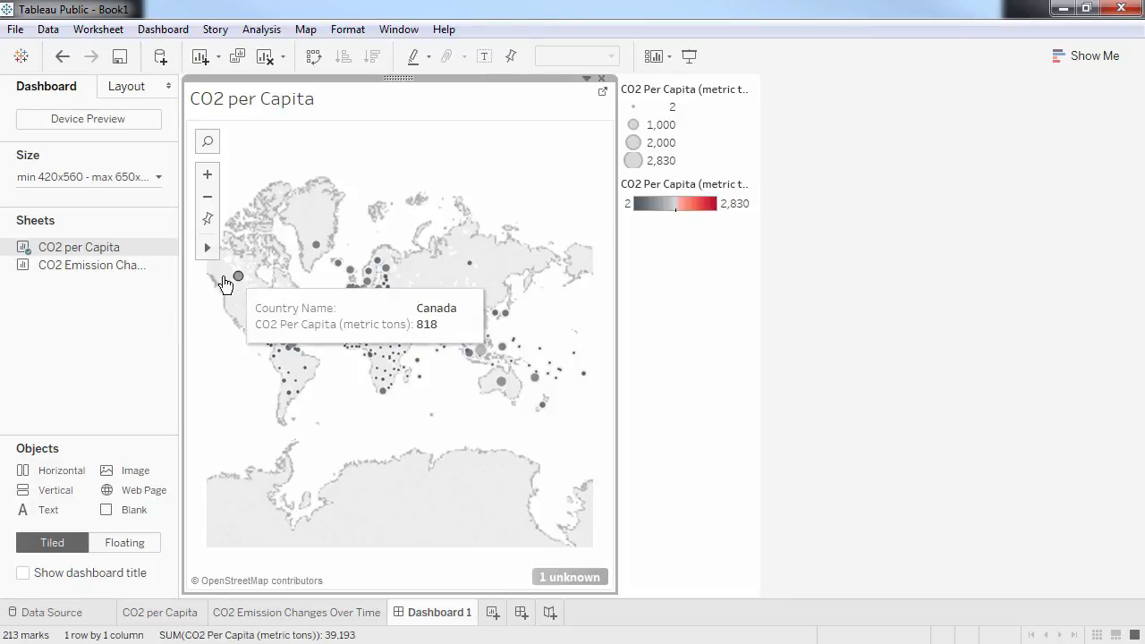
Step: Place the CO2 Emission Changes Over Time line chart on the dashboard below the CO2 per Capita map
left_click(91, 265)
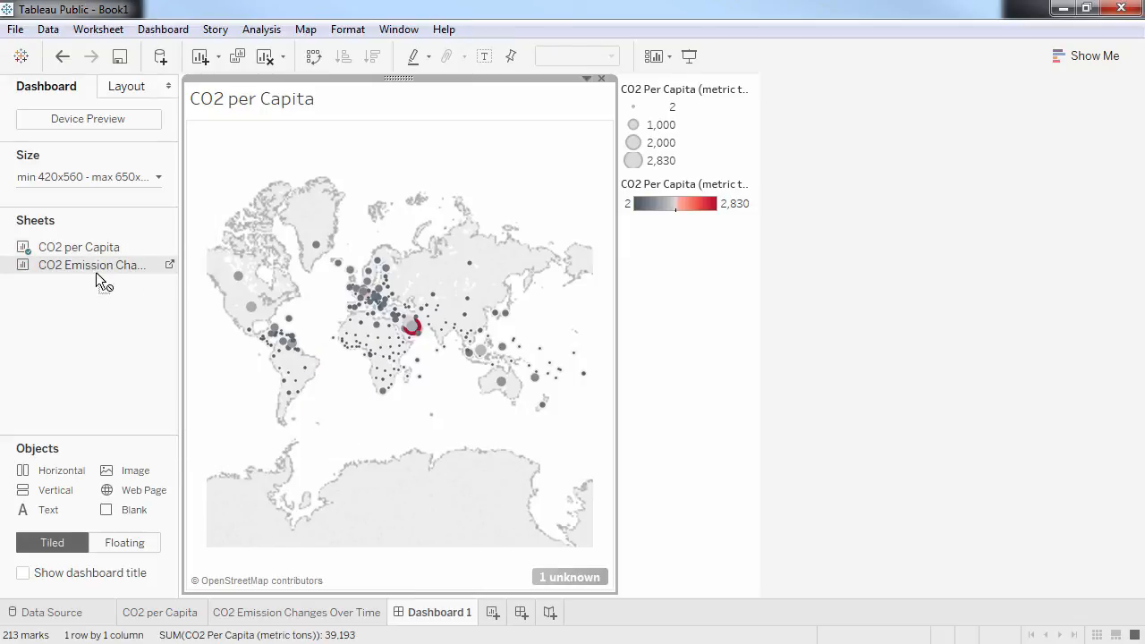
left_click_drag(96, 272, 209, 367)
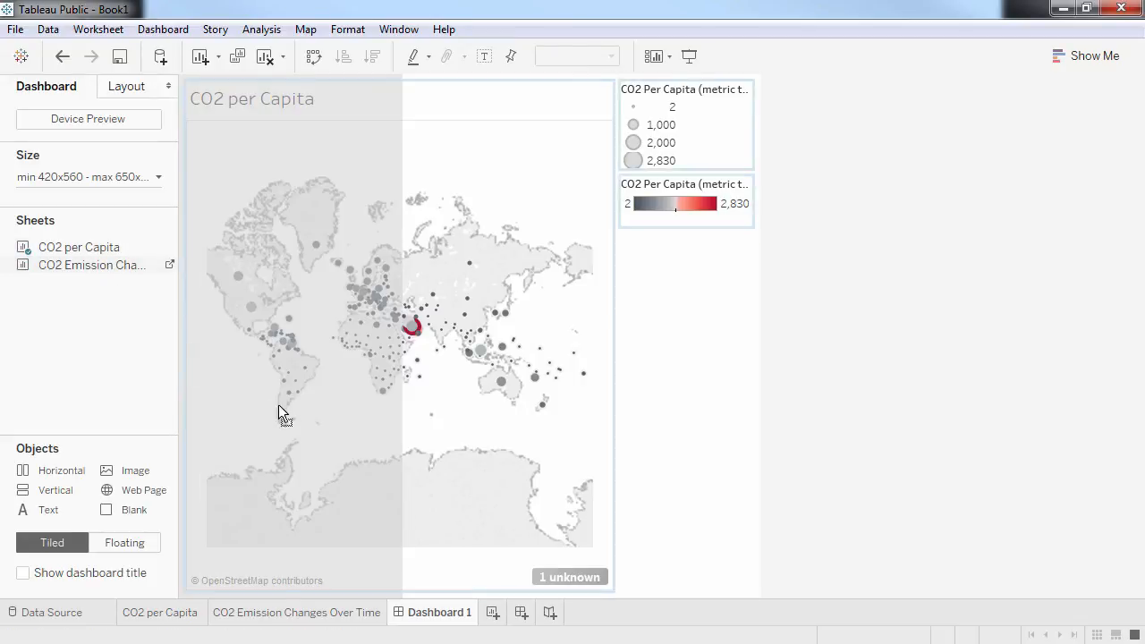
left_click_drag(278, 405, 394, 419)
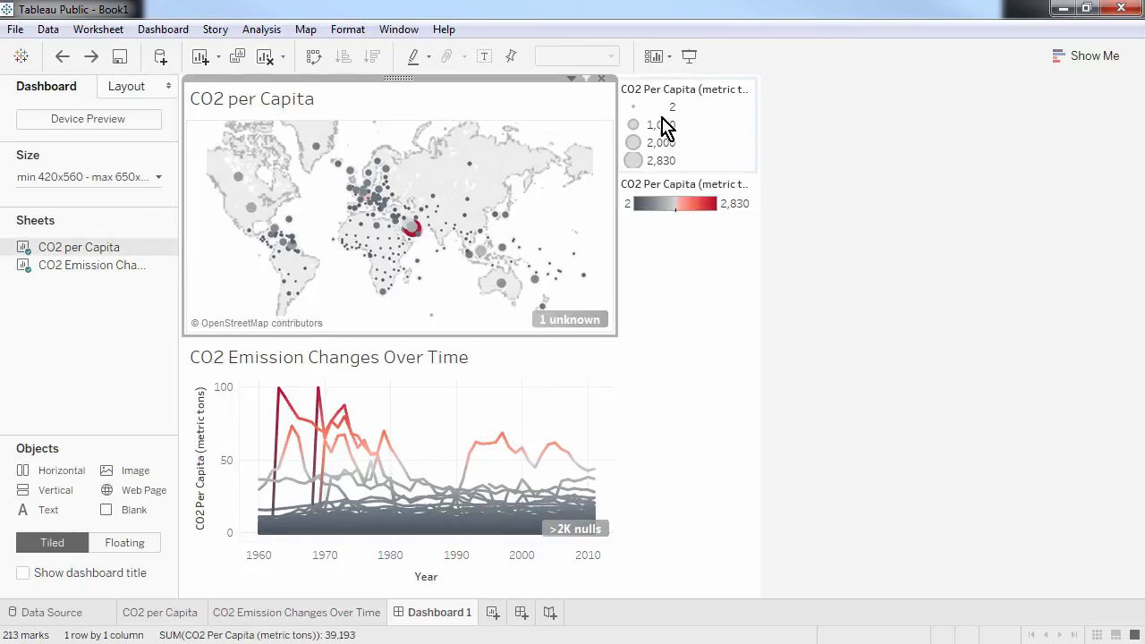
Step: Remove the CO2 Per Capita size legend and color legend from the dashboard
left_click(704, 125)
left_click(741, 78)
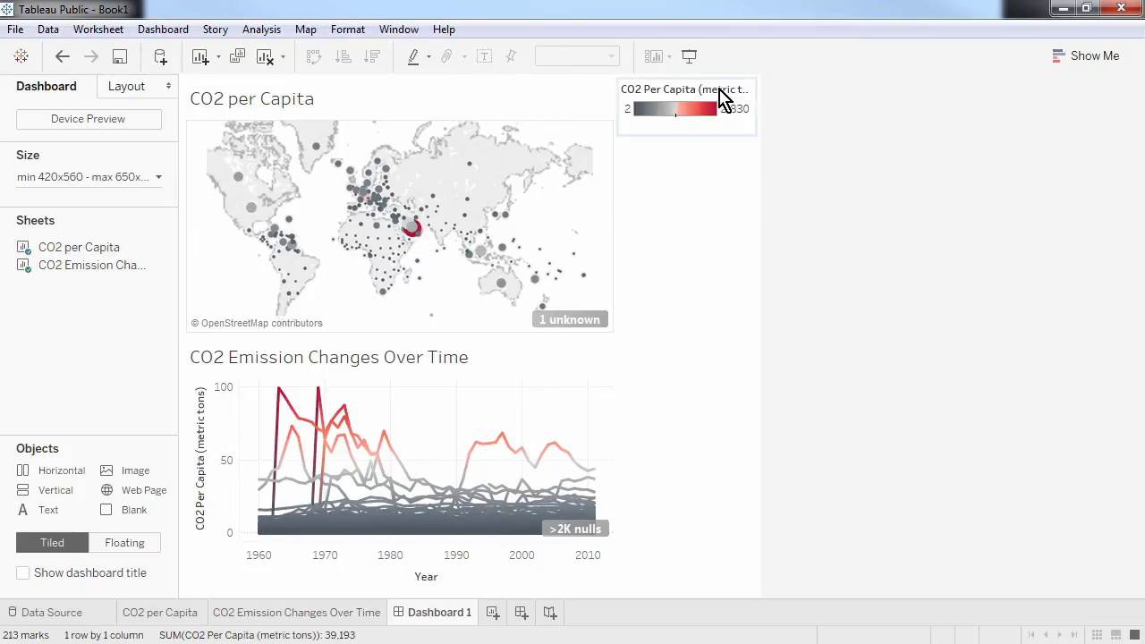
left_click(741, 80)
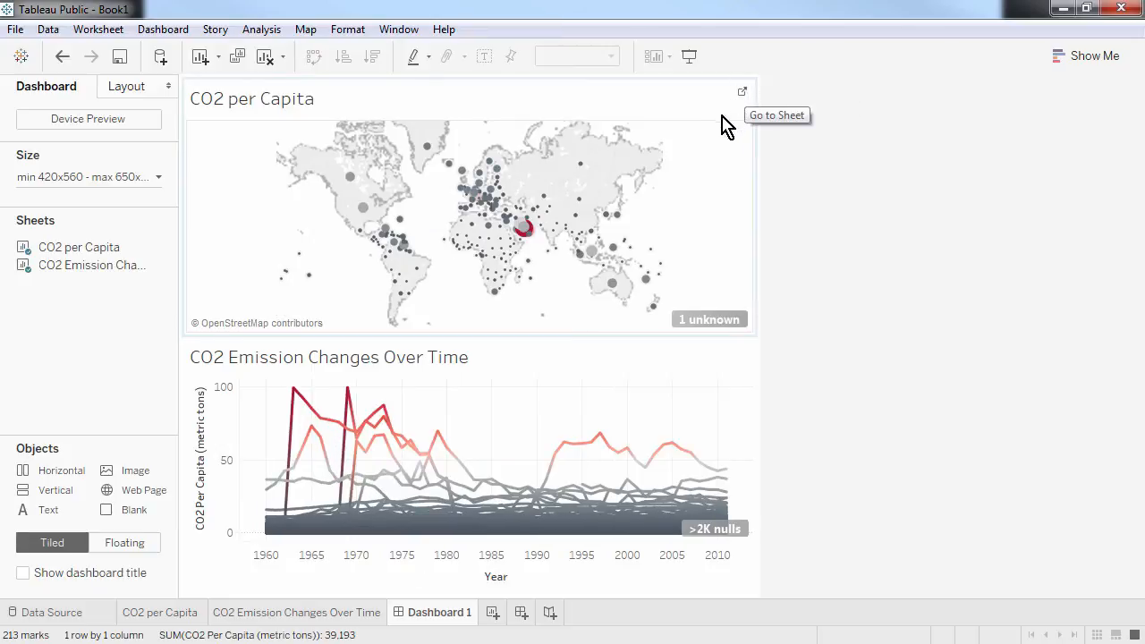
Step: Use the CO2 per Capita map as a filter for the dashboard, test it by selecting Qatar, and clear the selection
left_click(692, 141)
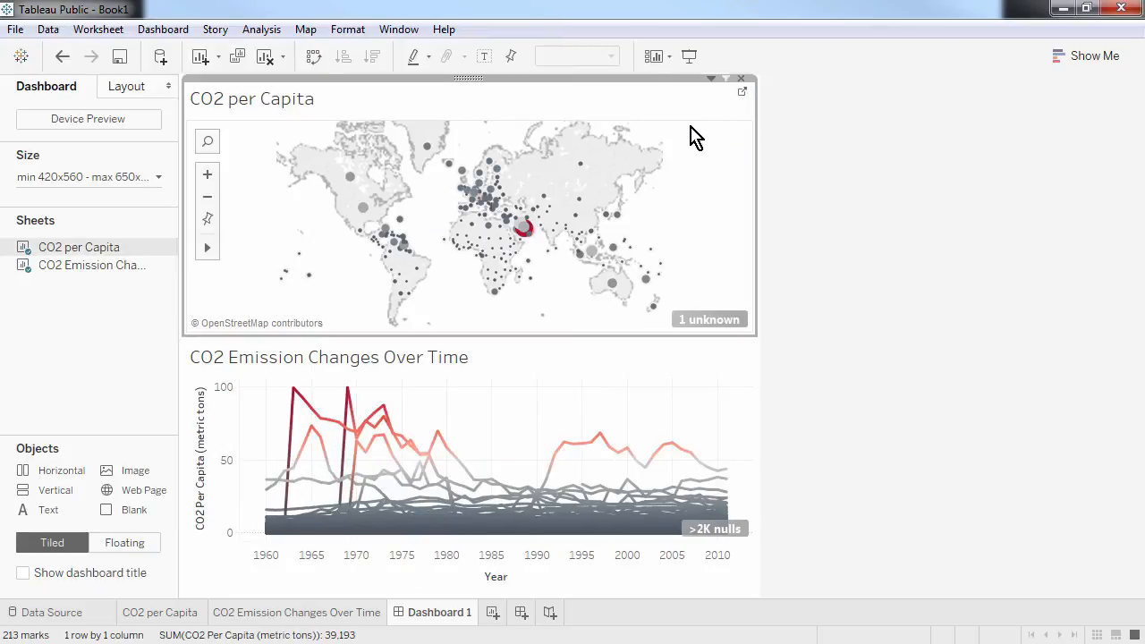
left_click(727, 79)
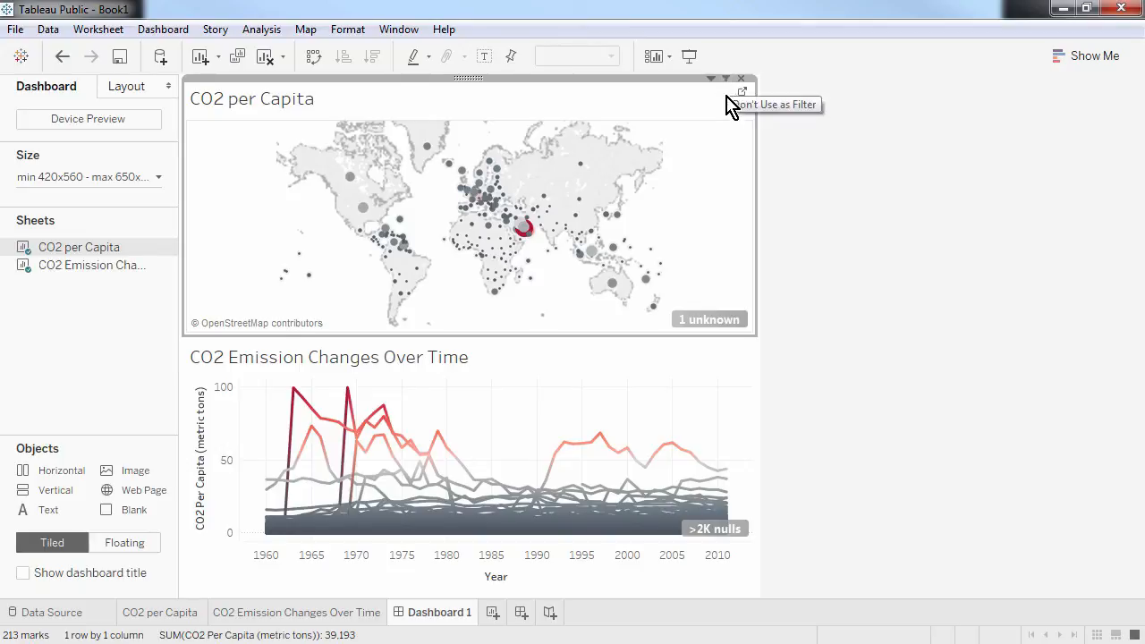
left_click(527, 229)
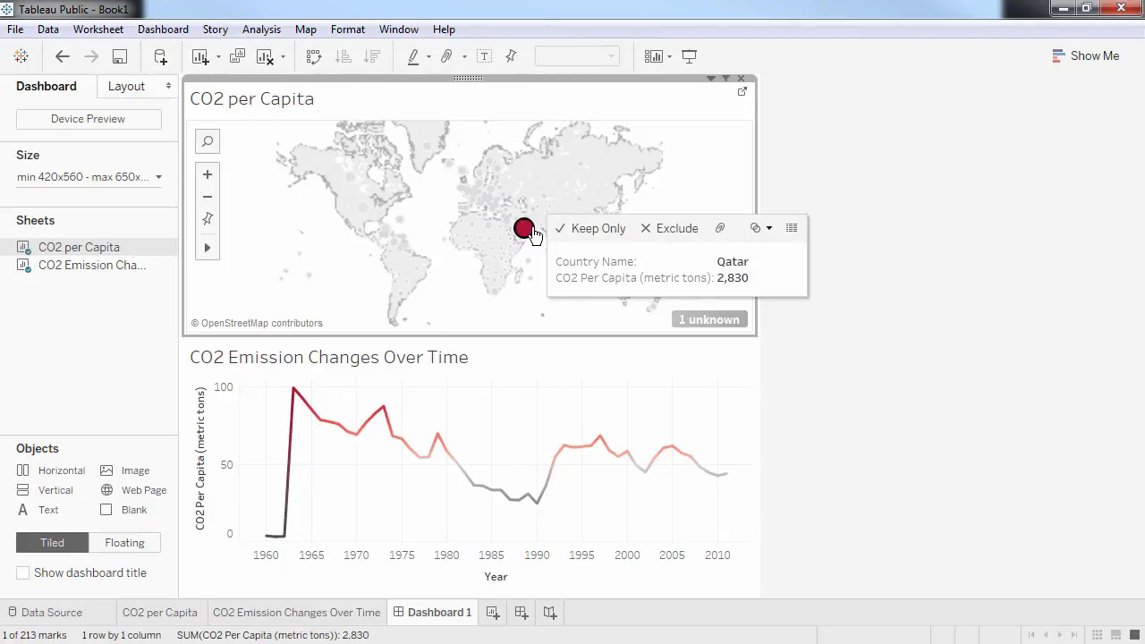
left_click(529, 231)
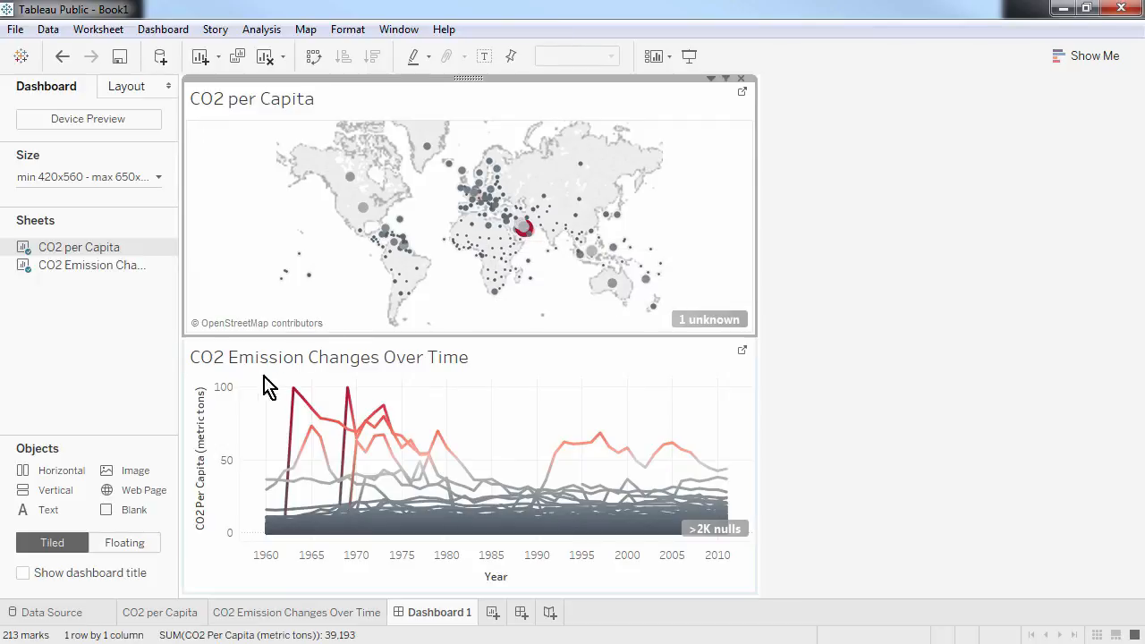
Step: Add a text heading above the map reading "Which country has the highest CO2 emissions per capita?" and "Are the rates recreasing?", and shrink its area
left_click_drag(47, 519, 503, 75)
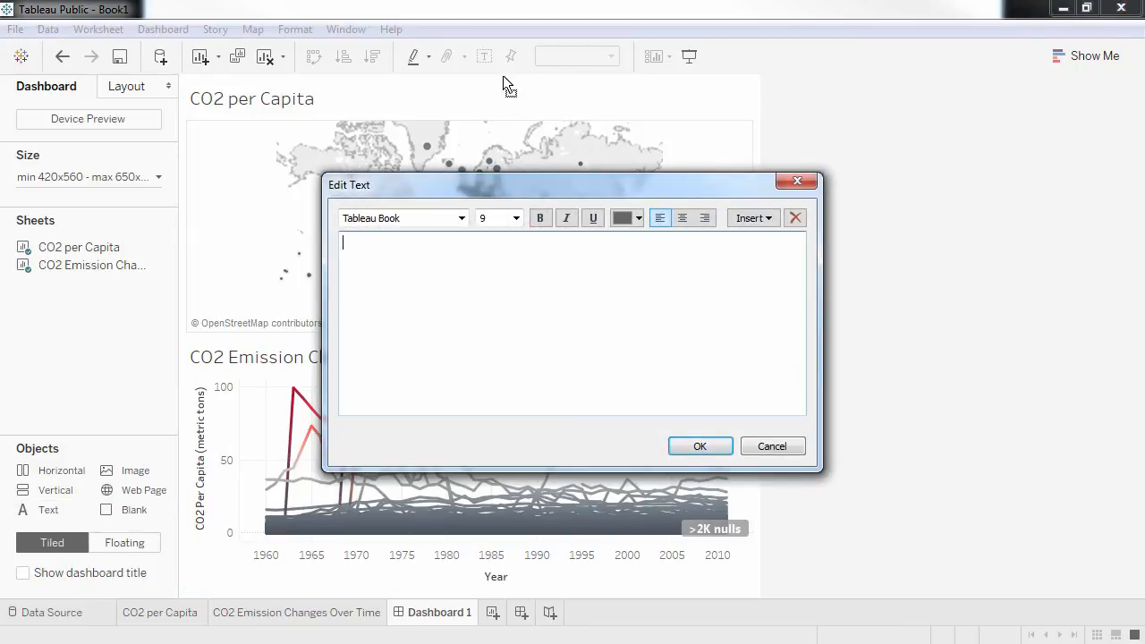
type("Which country has the highest CO2 emissions per capita? Are the rates recreasing?")
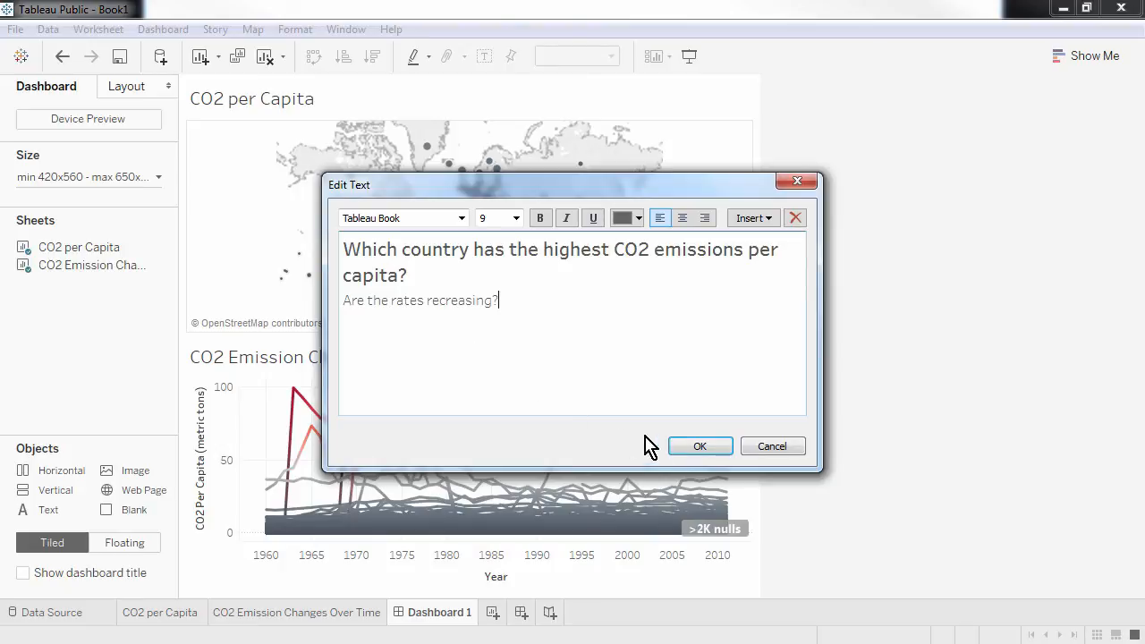
left_click(698, 447)
left_click_drag(591, 337, 598, 129)
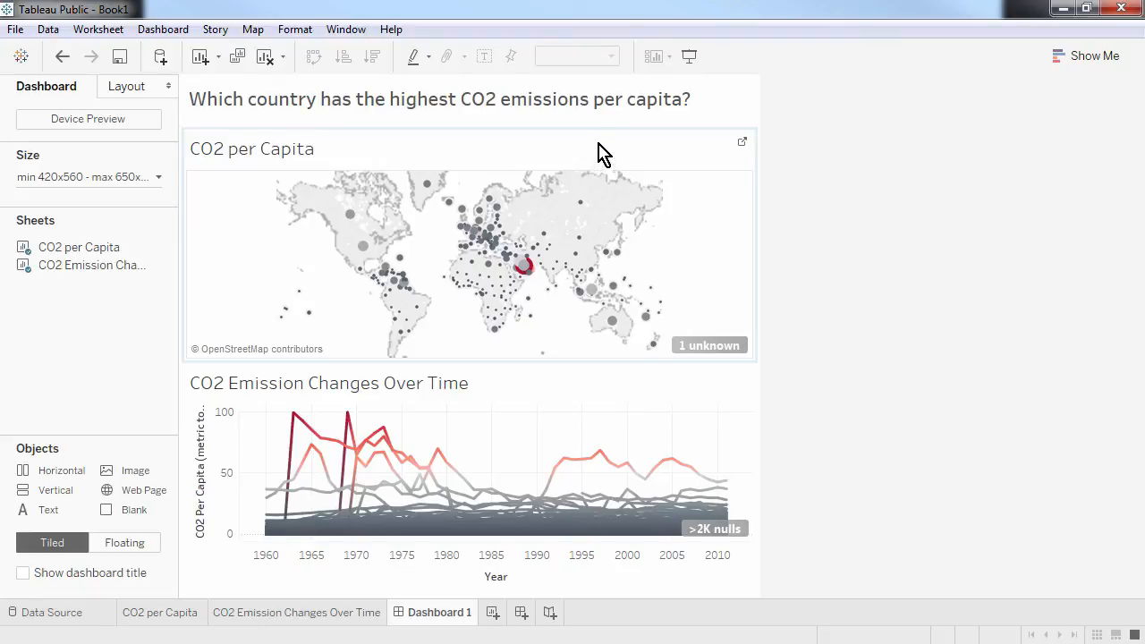
Step: Start saving the workbook to Tableau Public under a new title and sign in with the account password
left_click(18, 29)
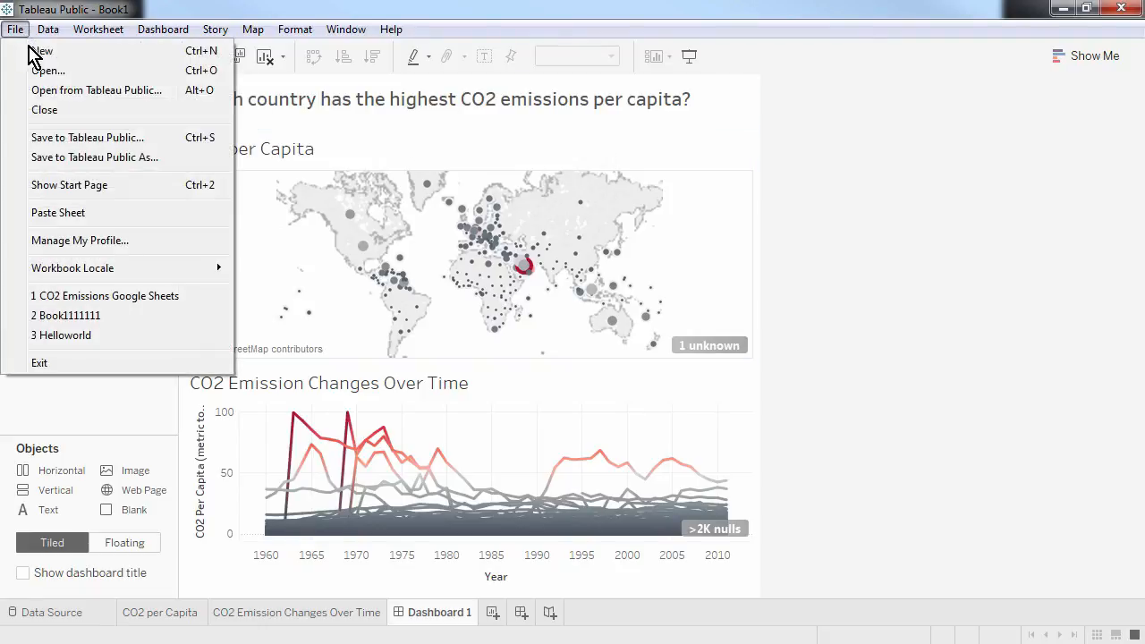
left_click(51, 159)
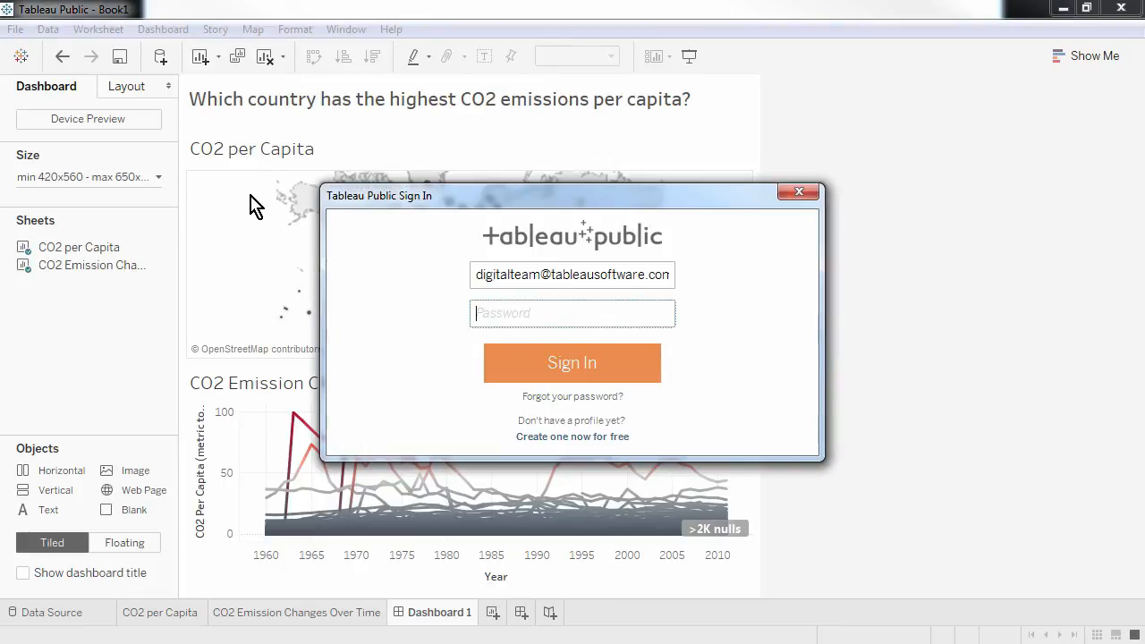
left_click(487, 320)
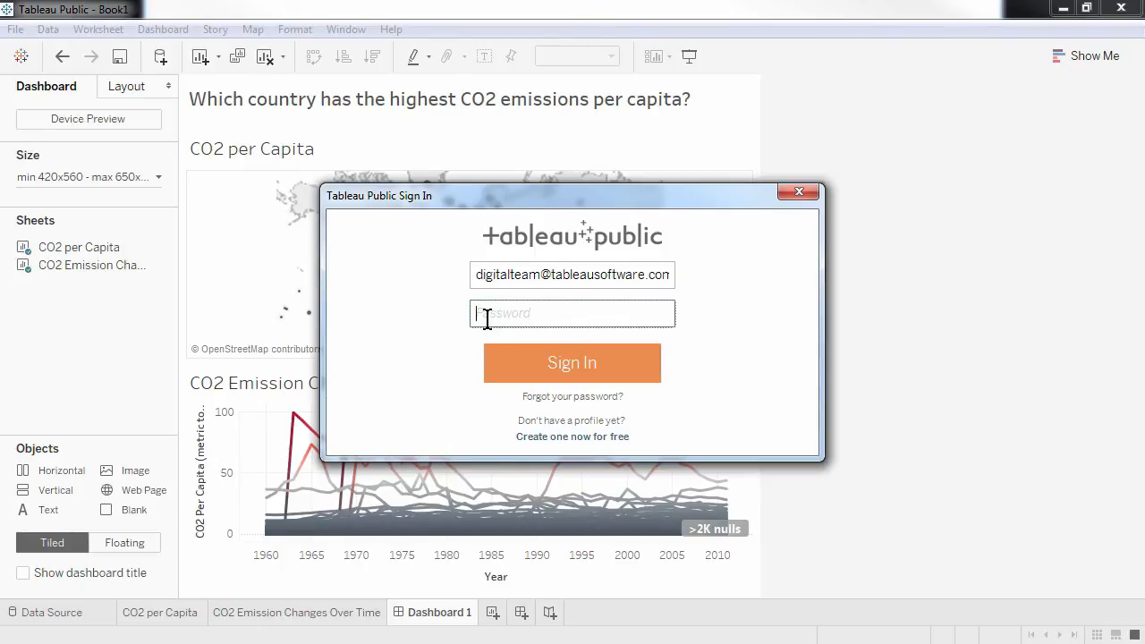
type("**********")
key("Return")
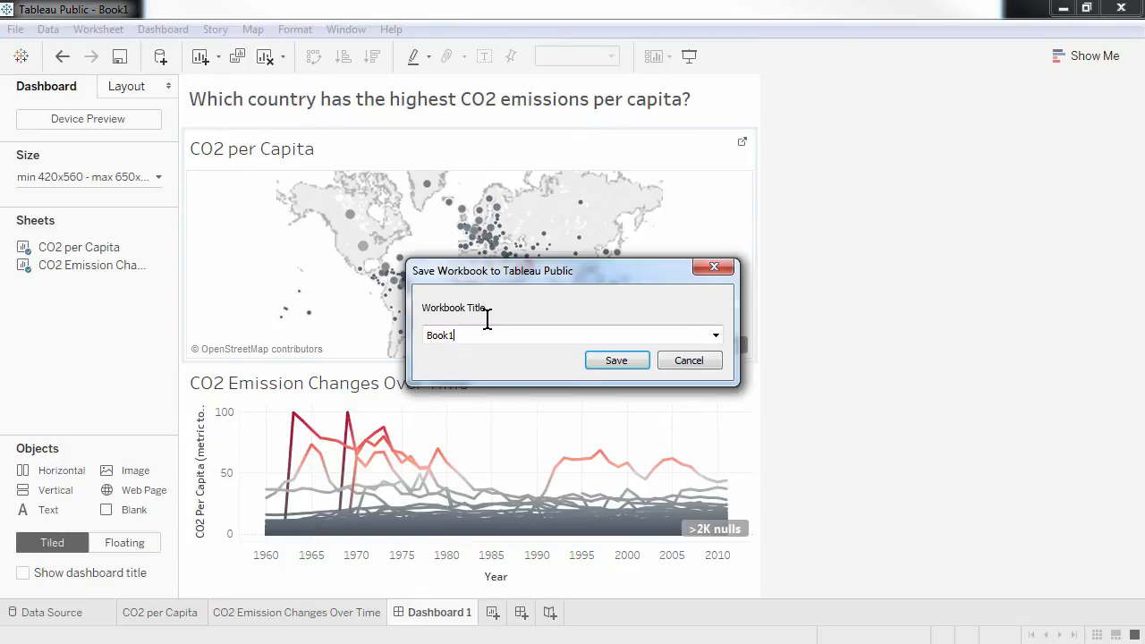
Step: Title the workbook "CO2 Emissions Training Video" and save it to Tableau Public
left_click_drag(473, 335, 427, 335)
type("CO2 Emissions Training Video")
left_click(599, 364)
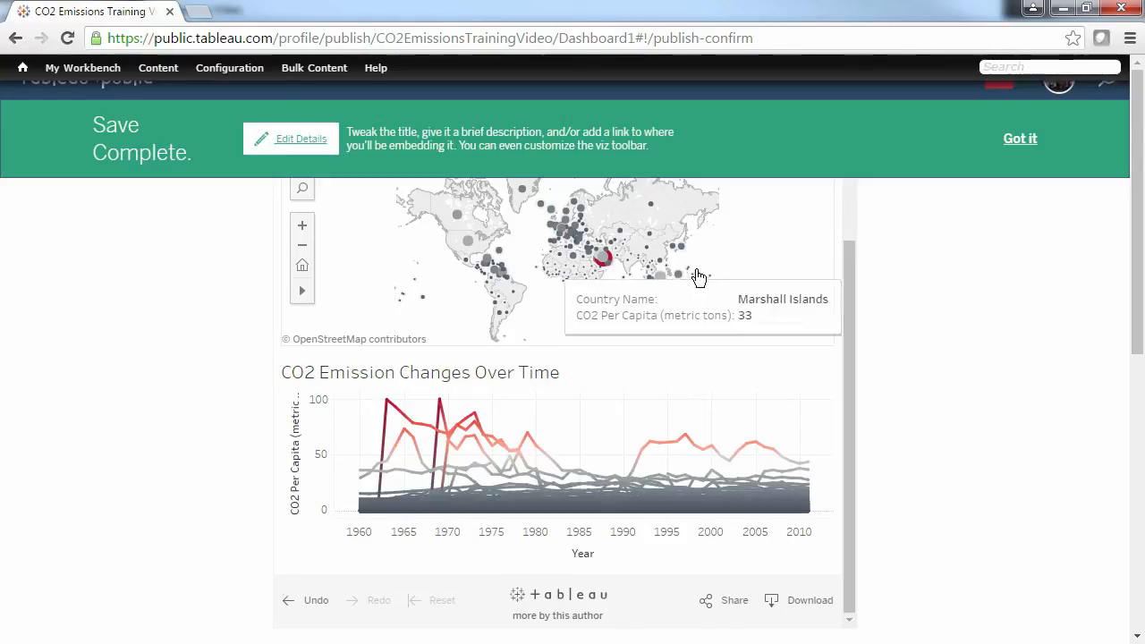
Step: Filter the published dashboard to Qatar in the browser, open its sharing options, and select the current view's link and embed code
left_click(605, 259)
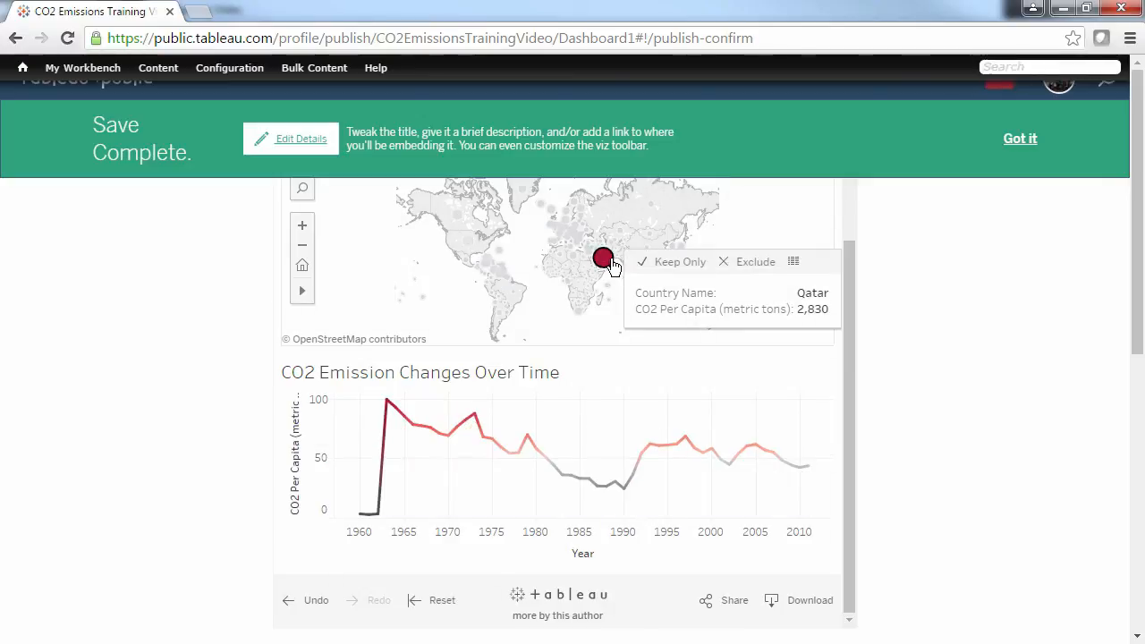
scroll(798, 340, "down", 2)
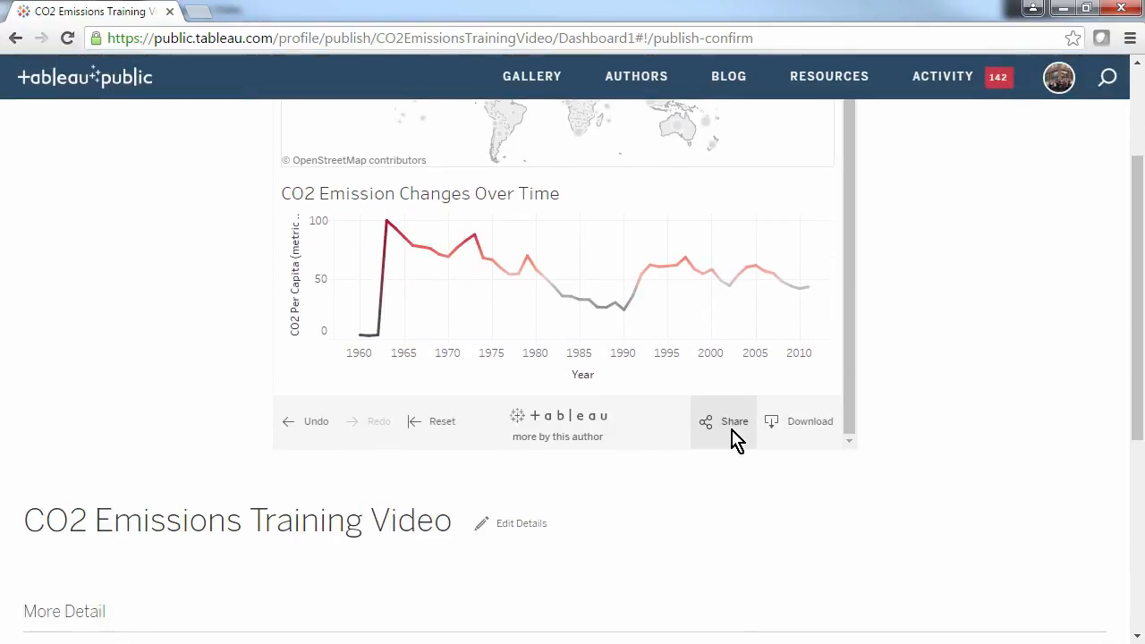
left_click(733, 430)
left_click(651, 353)
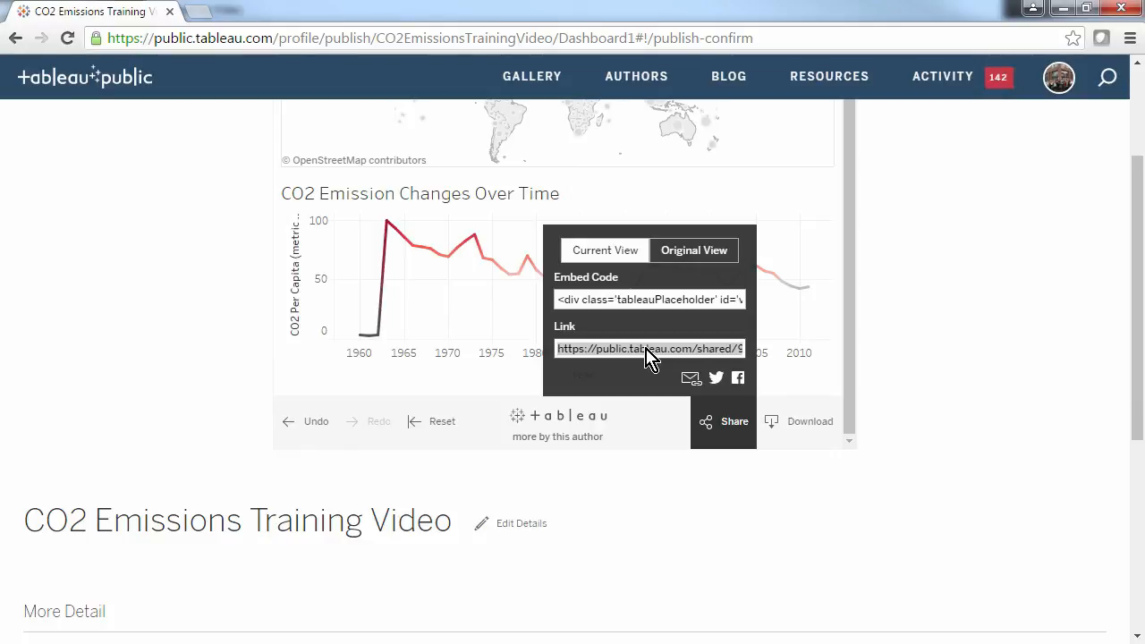
left_click(626, 299)
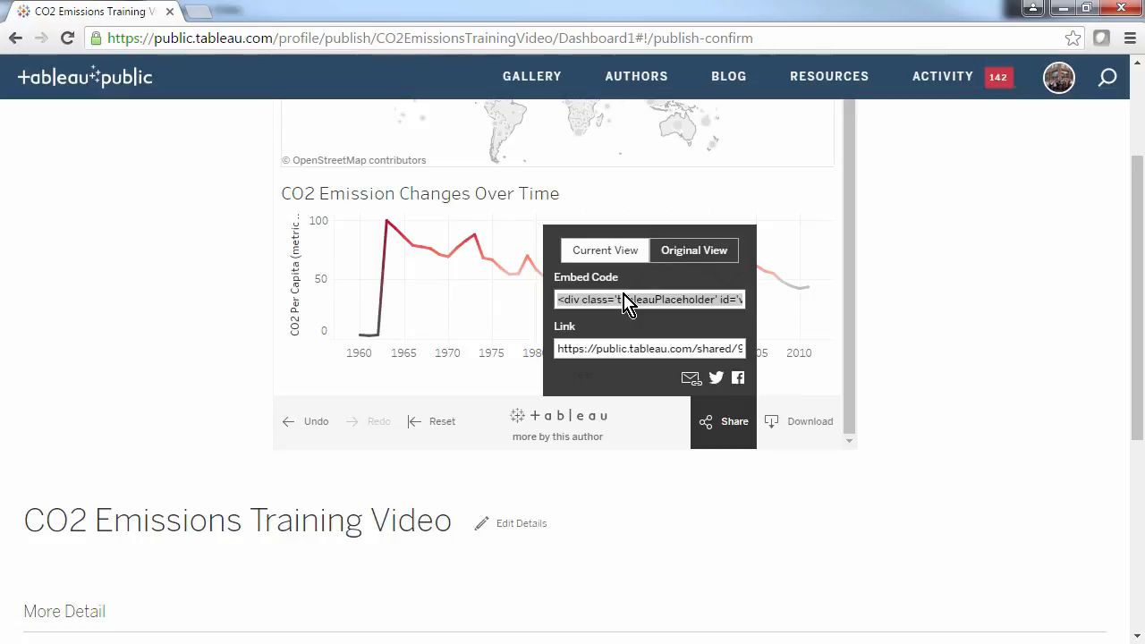